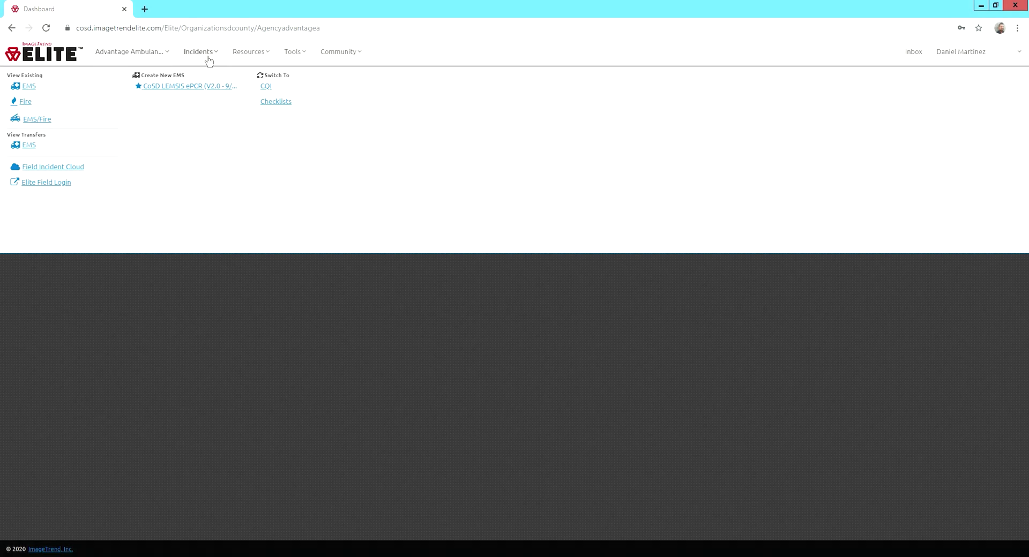
Step: Switch from Incidents to Checklists and open the list of existing checklists
left_click(274, 106)
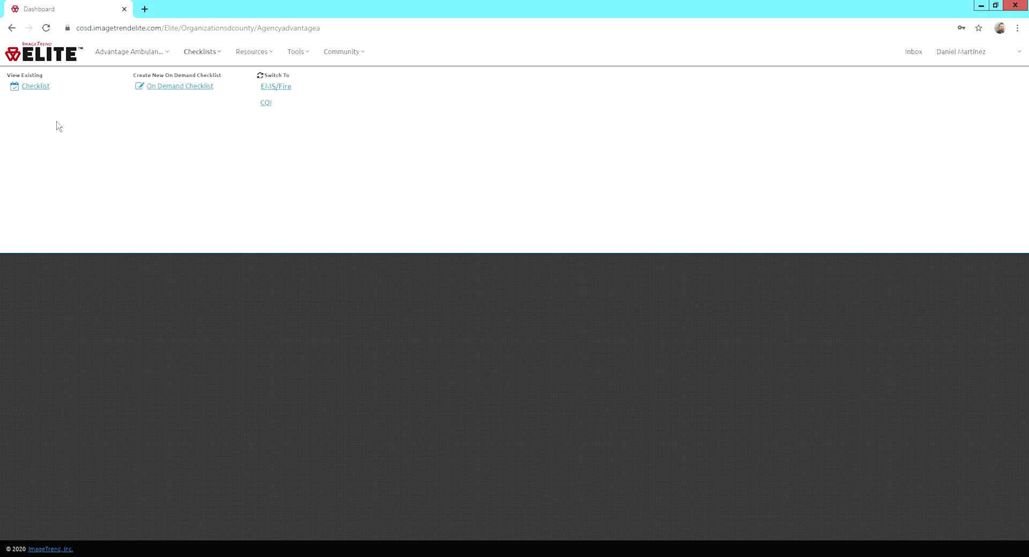
left_click(35, 90)
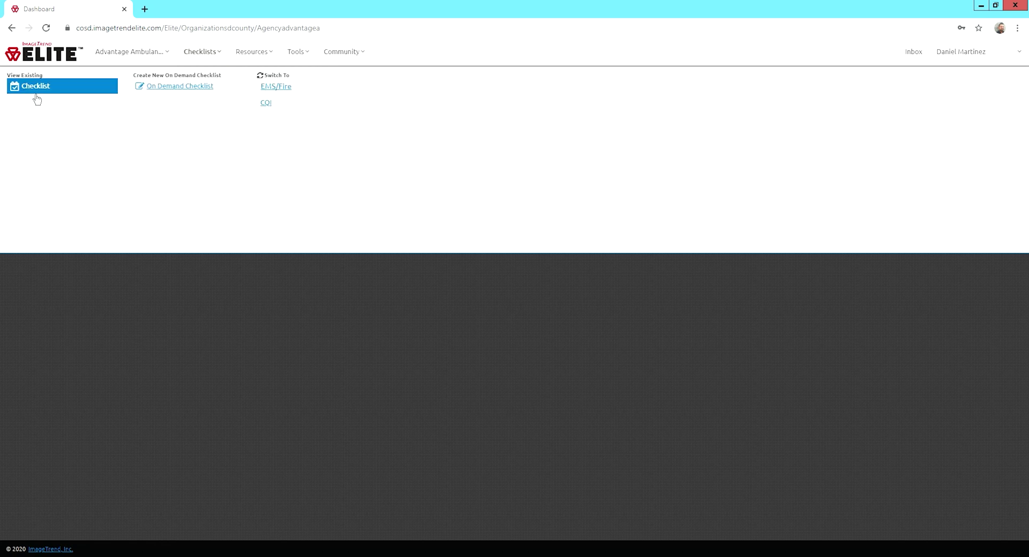
left_click(37, 97)
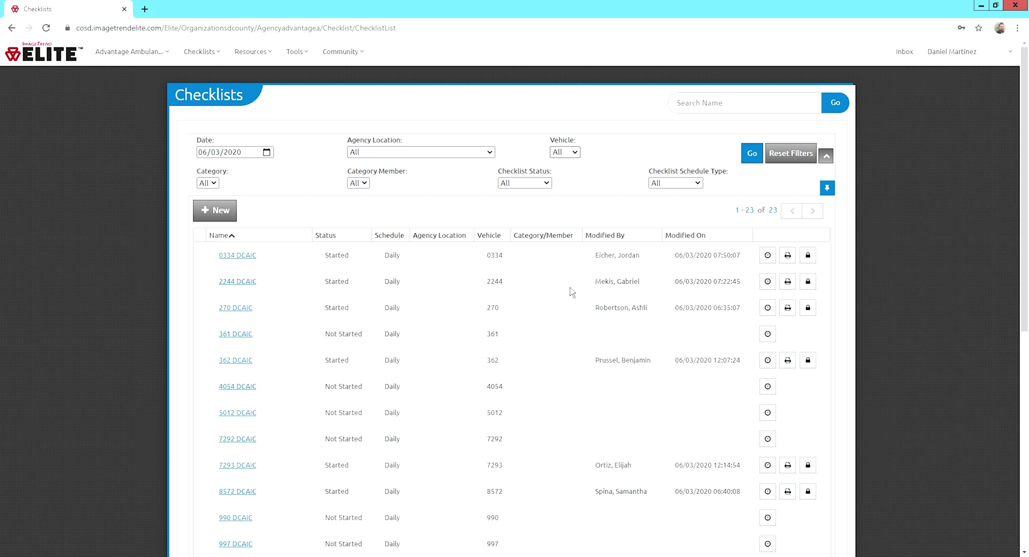
Step: Filter the checklists to vehicle 997 and open the 997 DCAIC checklist
type("997")
left_click(757, 158)
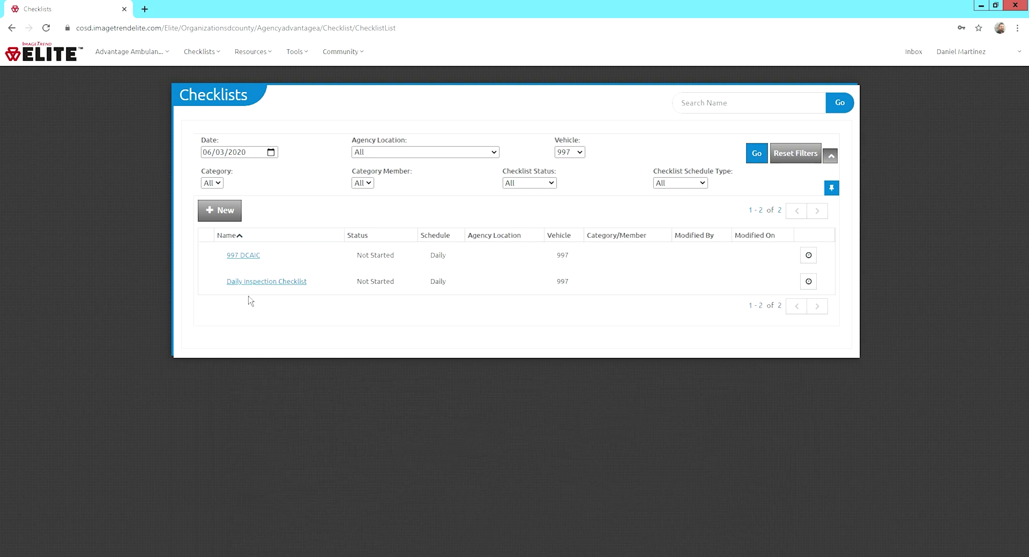
left_click_drag(251, 276, 251, 267)
left_click(271, 299)
left_click_drag(257, 259, 246, 266)
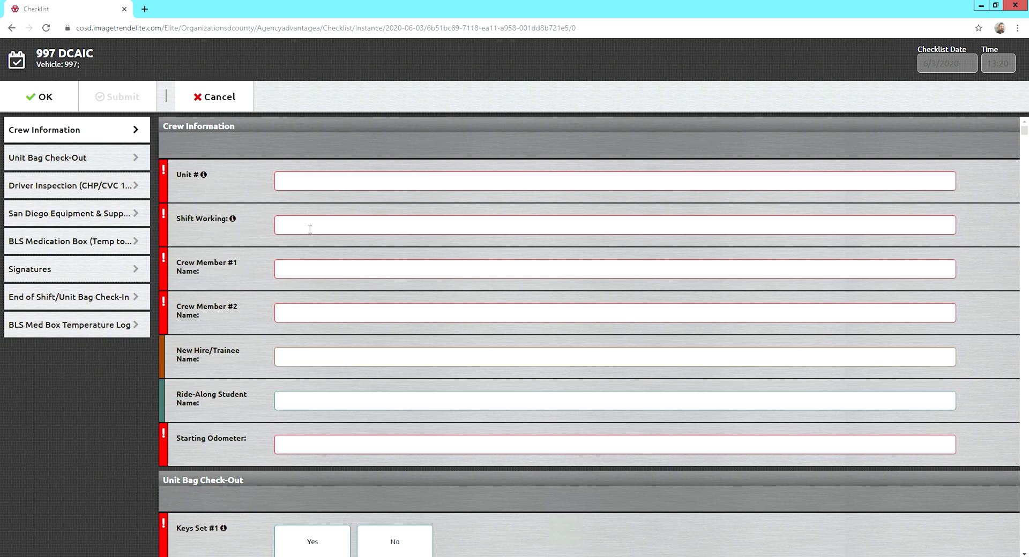
Step: Show the help text for Unit # and Shift Working, and review the remaining Crew Information fields
left_click(211, 182)
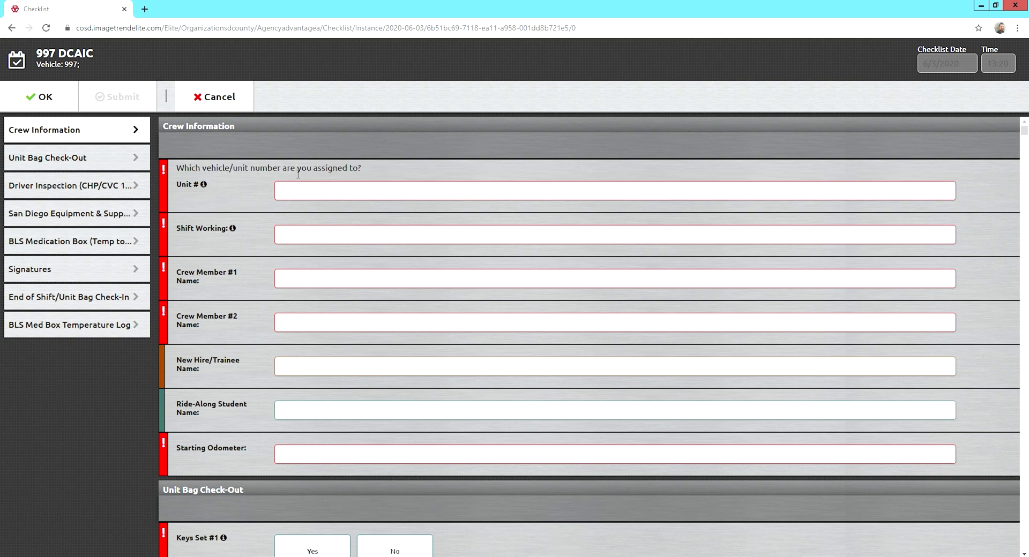
left_click(236, 234)
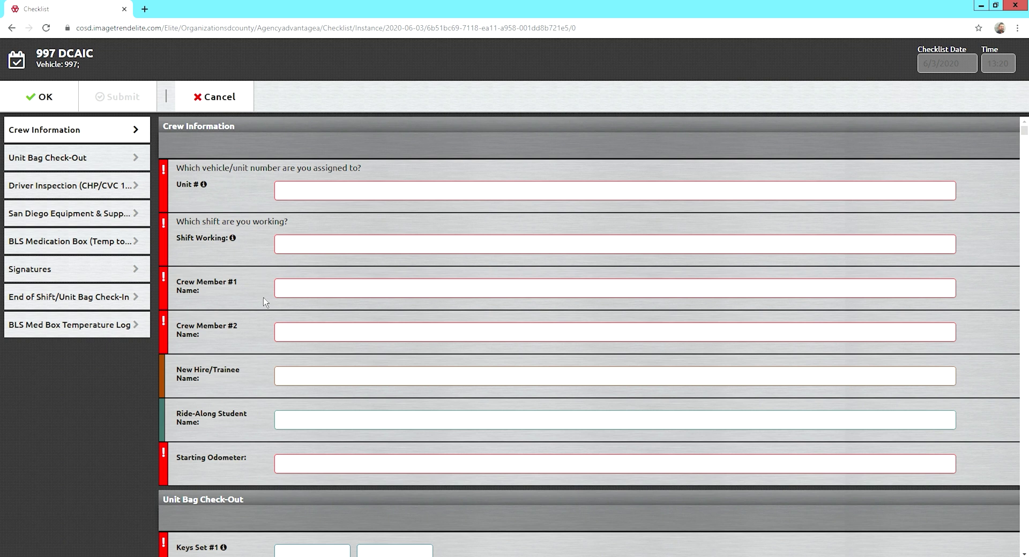
scroll(256, 314, "down", 3)
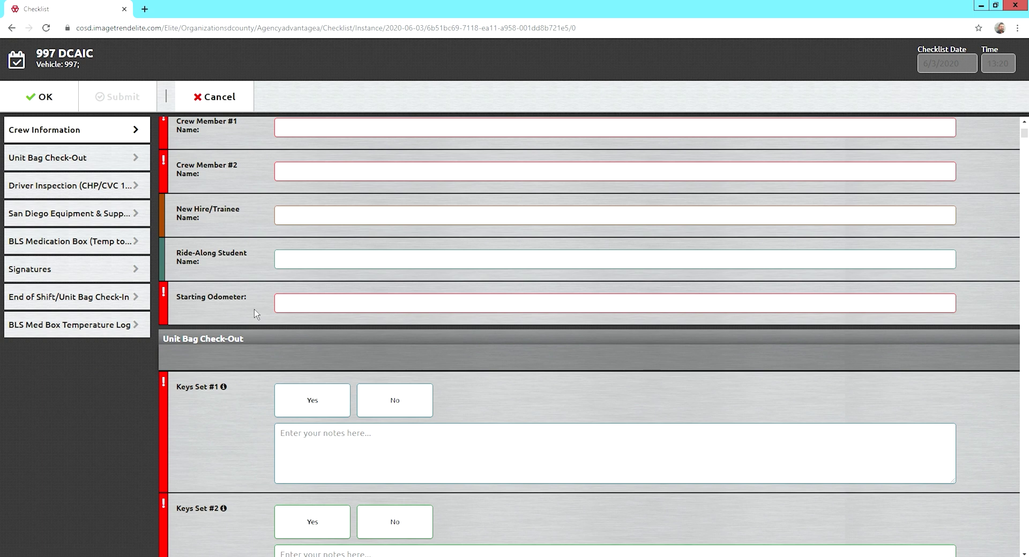
Step: Review the Unit Bag Check-Out items from Keys Set #1 onward, showing the help text for PTT Cell Phone and Clipboard
scroll(254, 314, "down", 5)
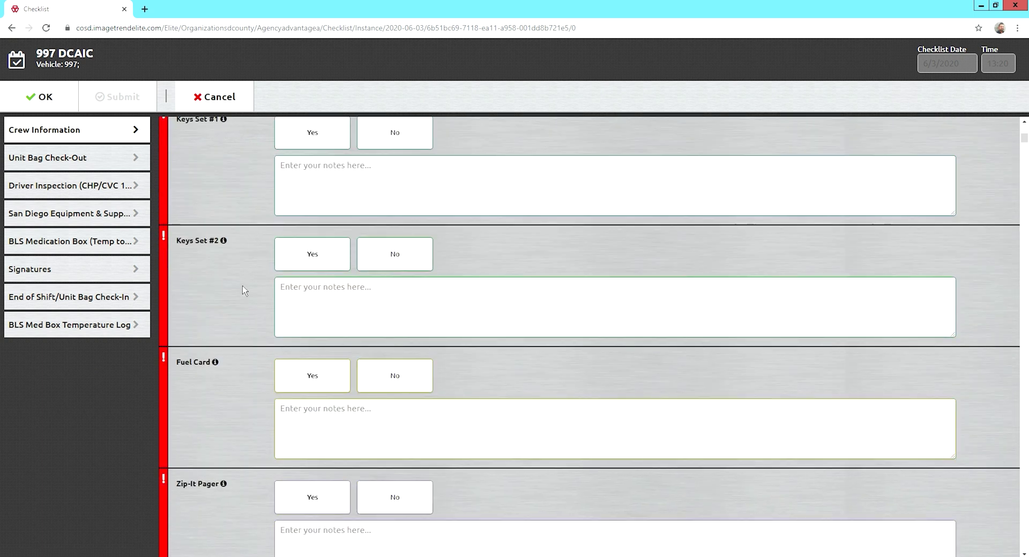
scroll(244, 292, "down", 3)
scroll(233, 319, "down", 1)
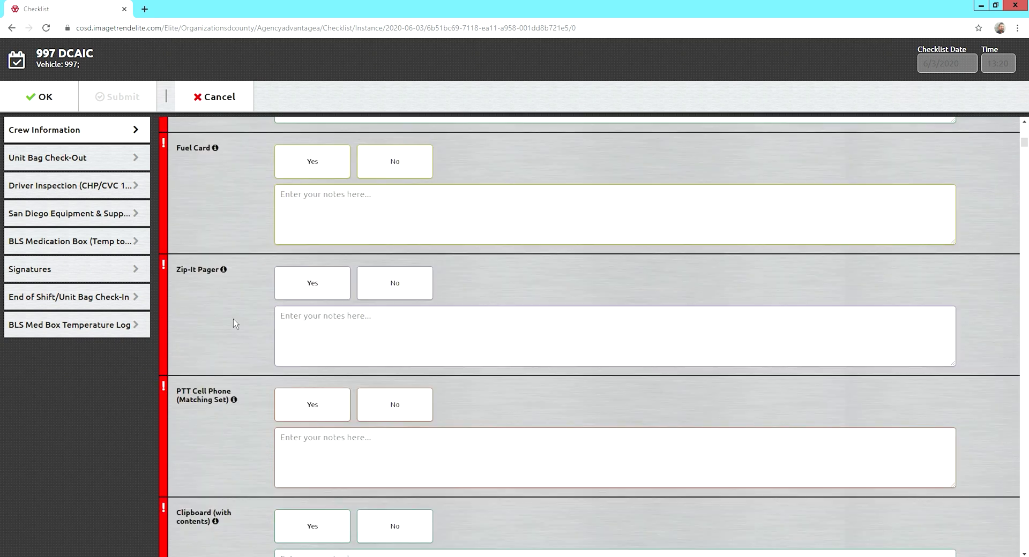
scroll(234, 325, "down", 3)
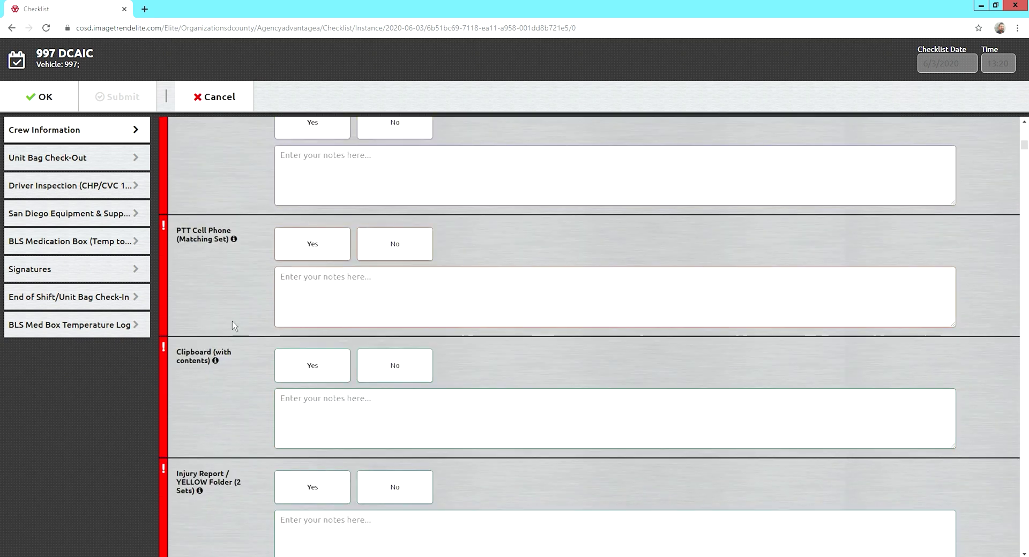
left_click(239, 244)
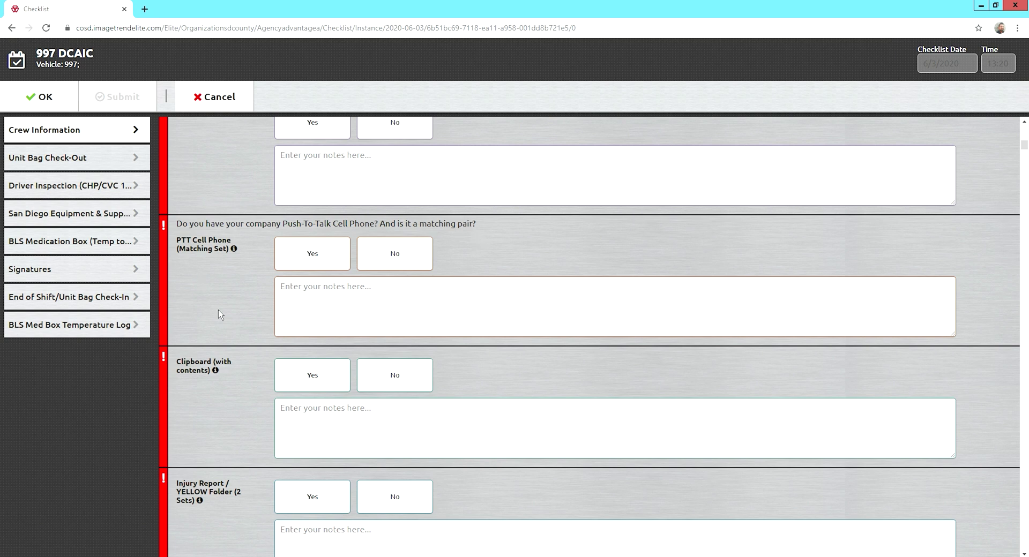
scroll(218, 314, "down", 1)
scroll(217, 314, "down", 1)
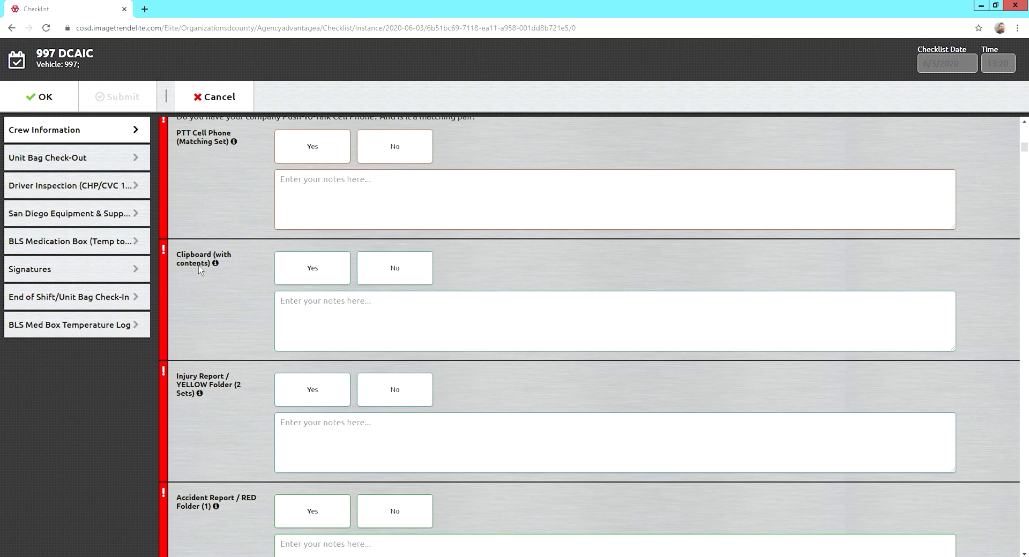
mouse_move(220, 268)
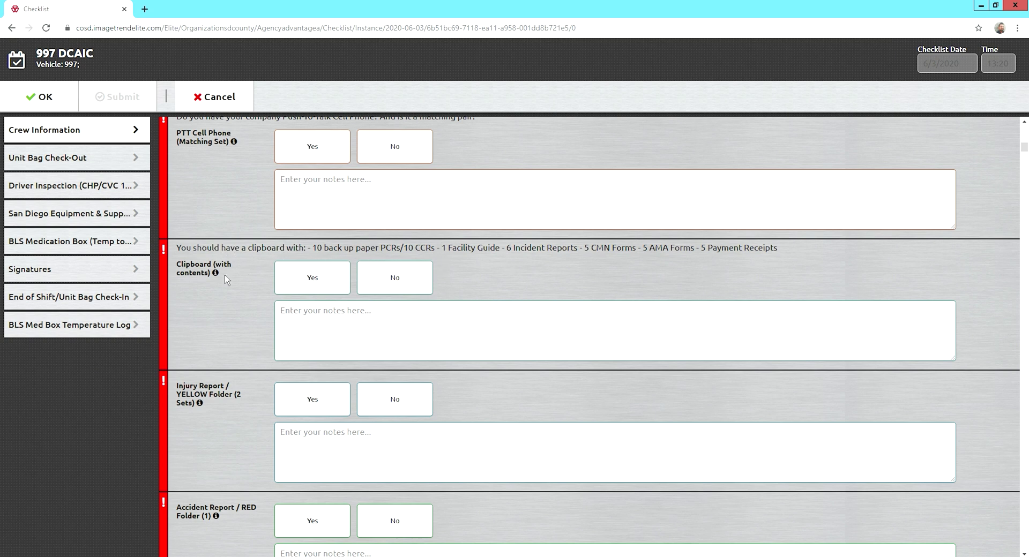
Step: Examine the remaining Unit Bag Check-Out items, from the Injury Report folder through the crew member acknowledgements
scroll(224, 275, "down", 2)
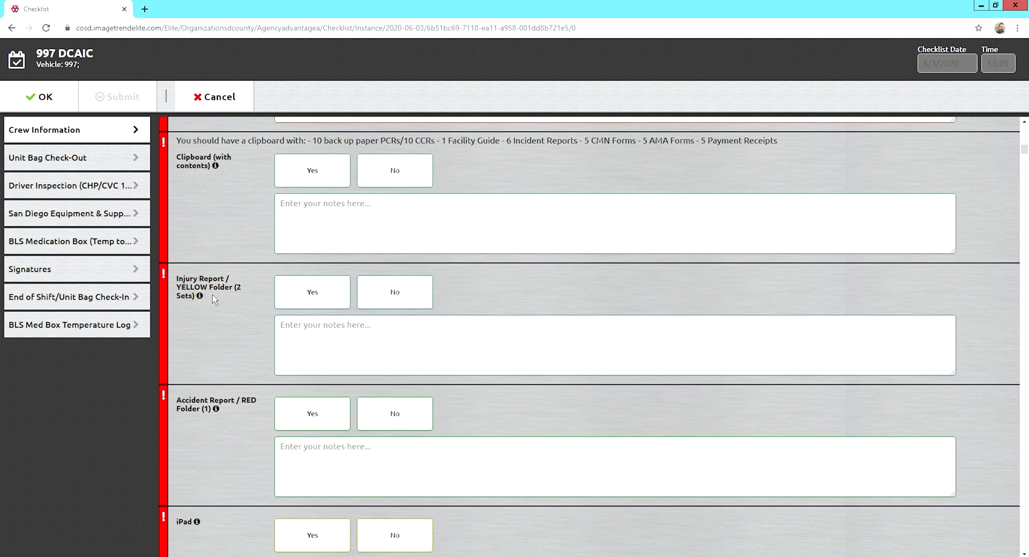
scroll(212, 295, "down", 2)
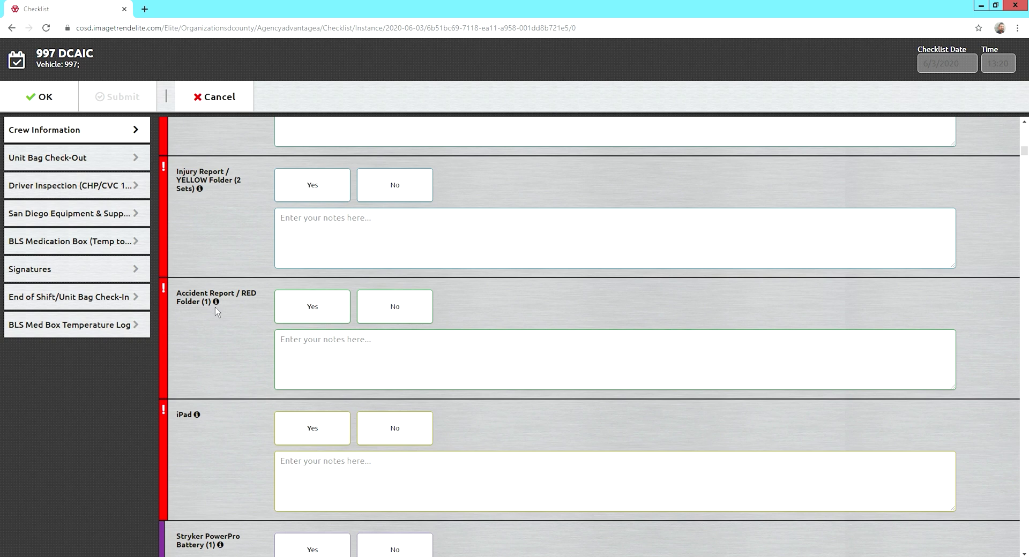
scroll(215, 309, "down", 3)
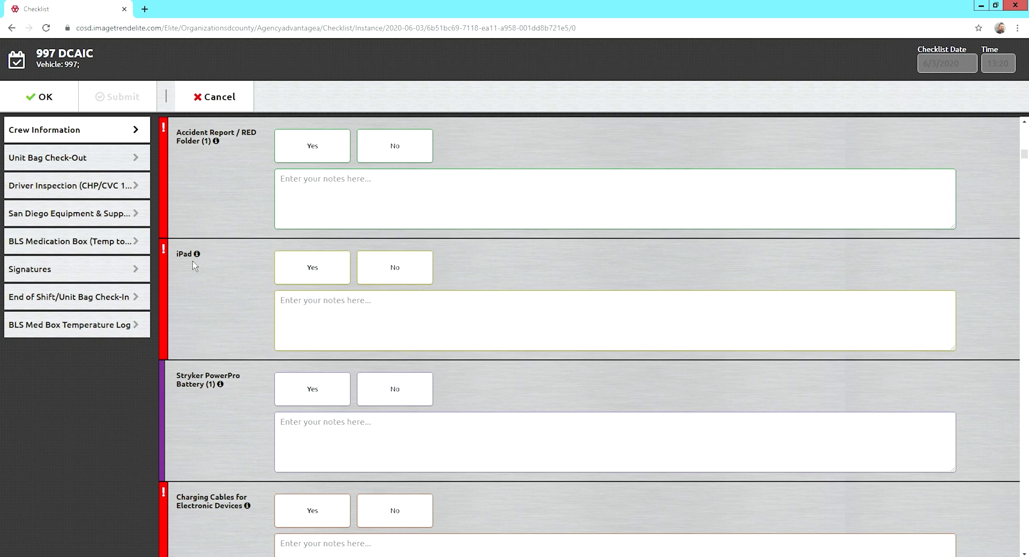
scroll(213, 320, "down", 2)
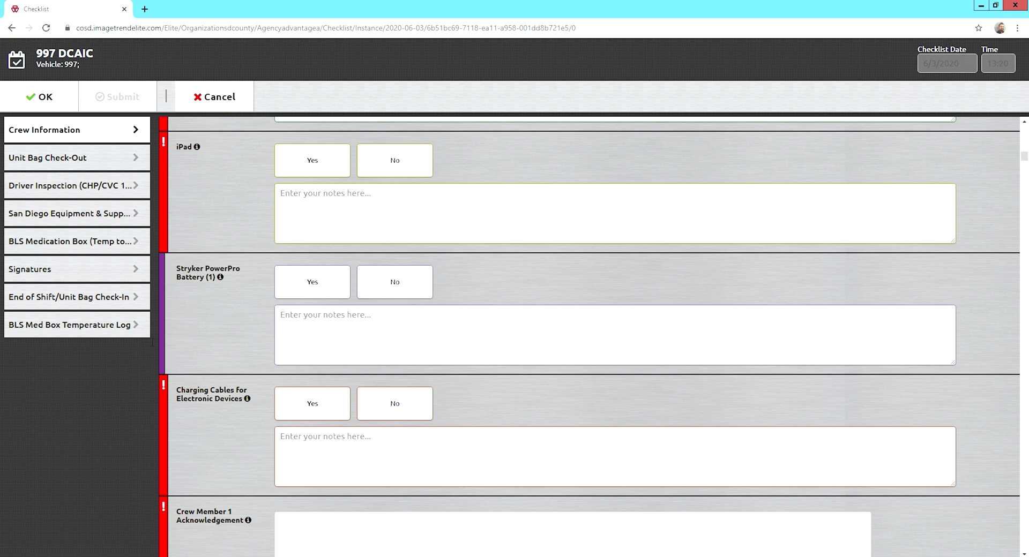
scroll(192, 347, "down", 4)
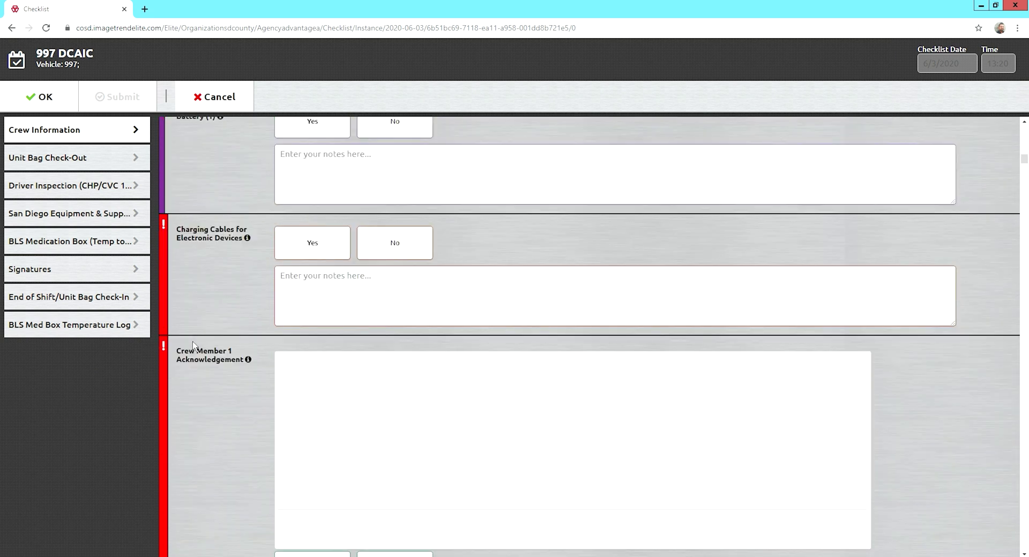
scroll(227, 329, "down", 8)
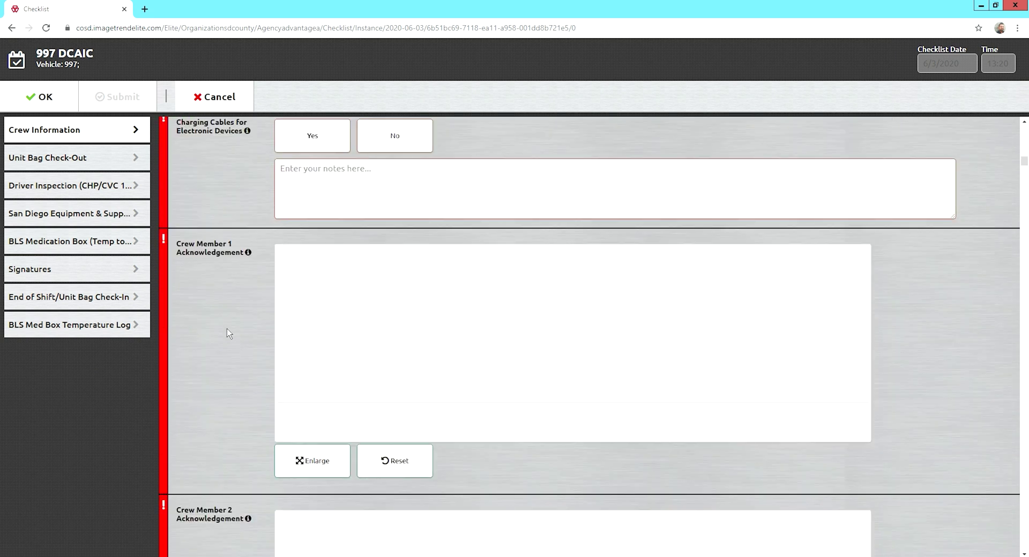
Step: Examine the Driver Inspection (CHP/CVC 13) items from Start of Shift Fuel Level through the lamps, windshield and defroster
scroll(227, 328, "down", 5)
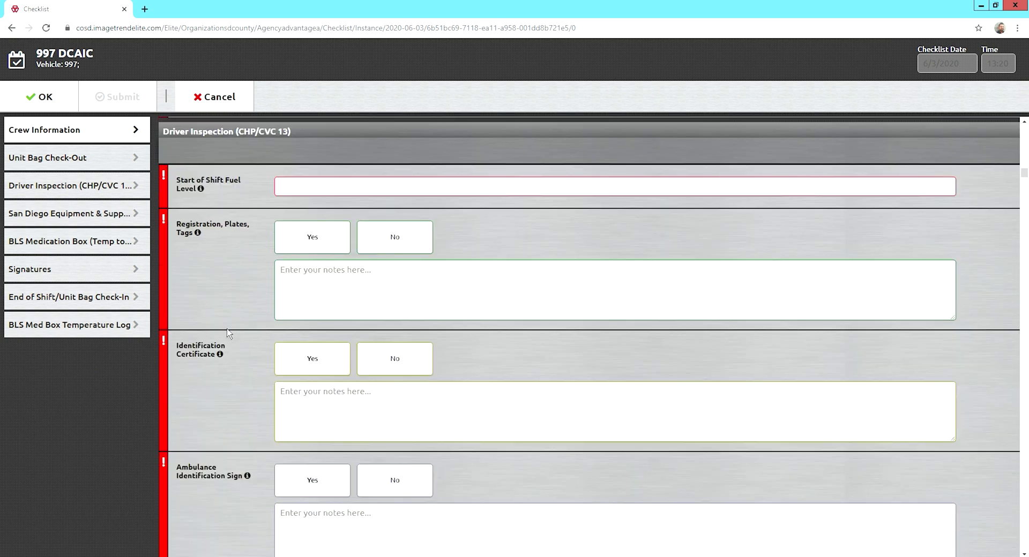
scroll(218, 208, "up", 1)
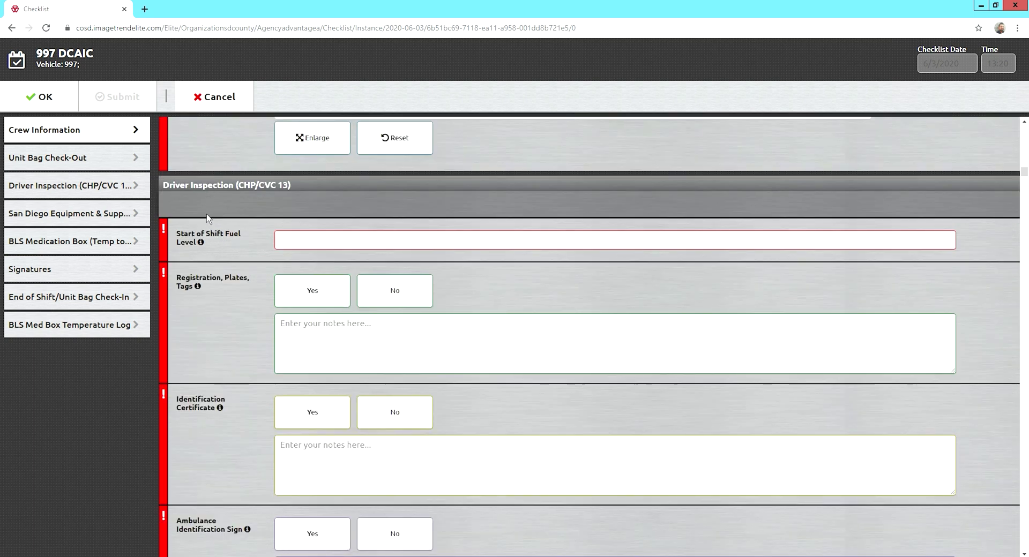
scroll(279, 307, "down", 5)
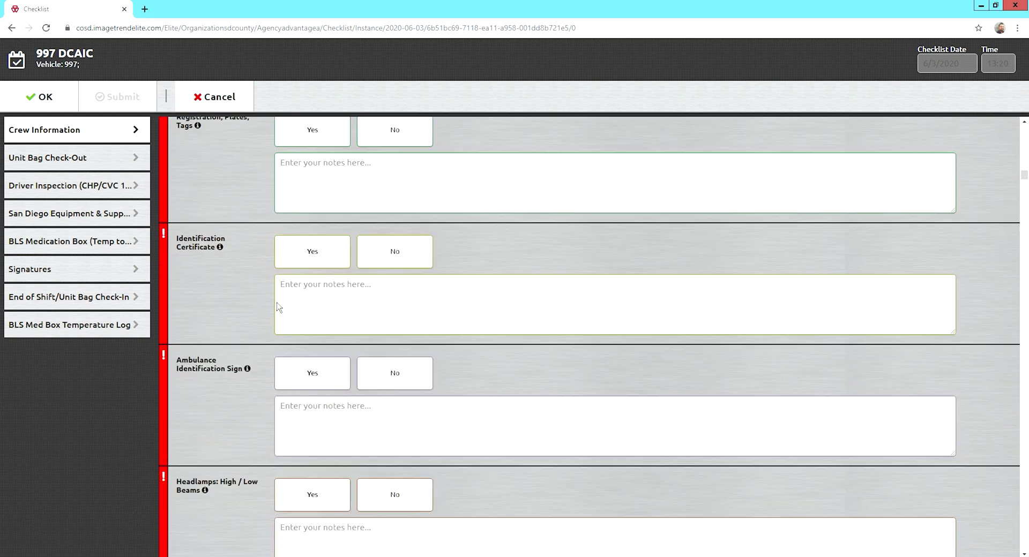
scroll(279, 307, "down", 8)
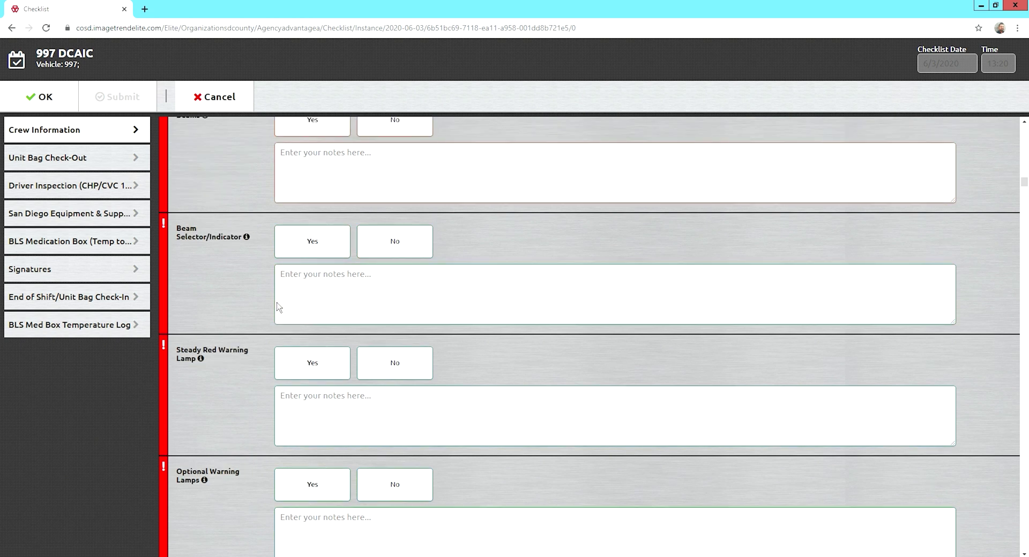
scroll(278, 307, "down", 9)
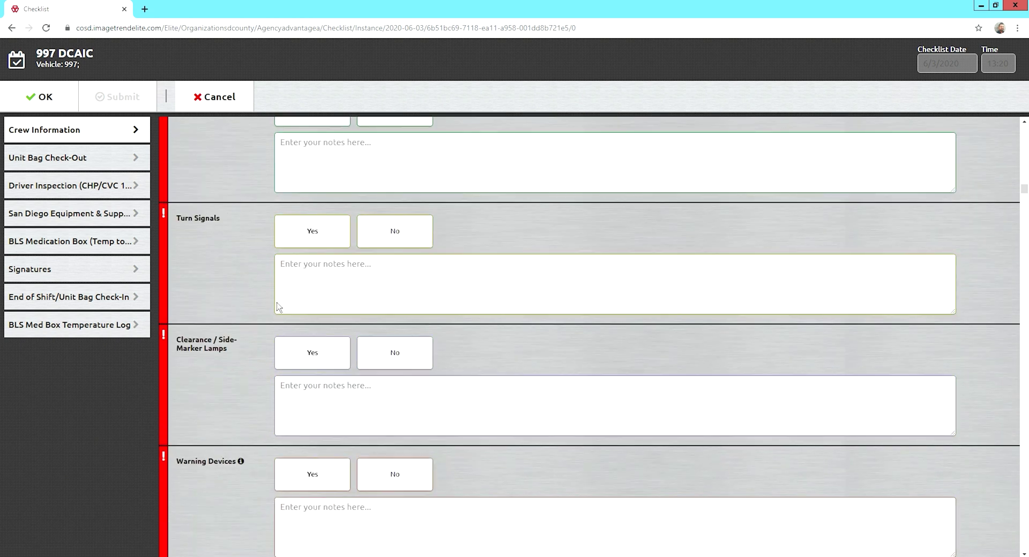
scroll(278, 306, "down", 6)
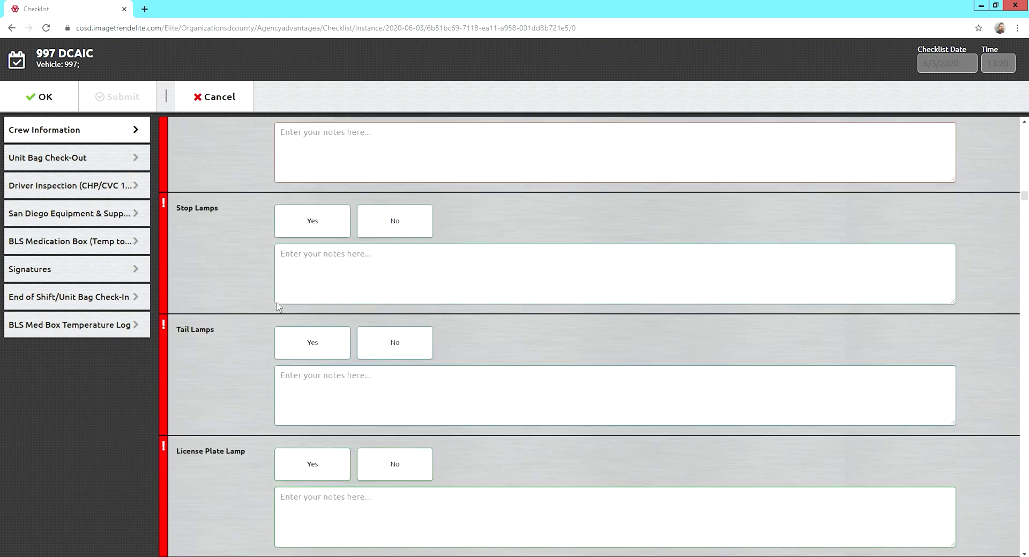
scroll(279, 306, "down", 6)
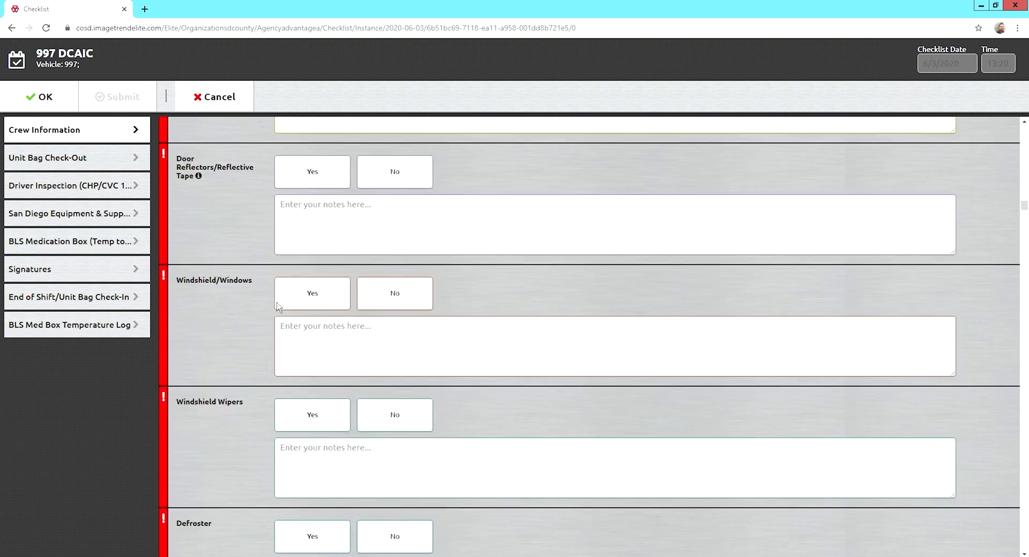
scroll(279, 307, "down", 2)
scroll(278, 307, "down", 6)
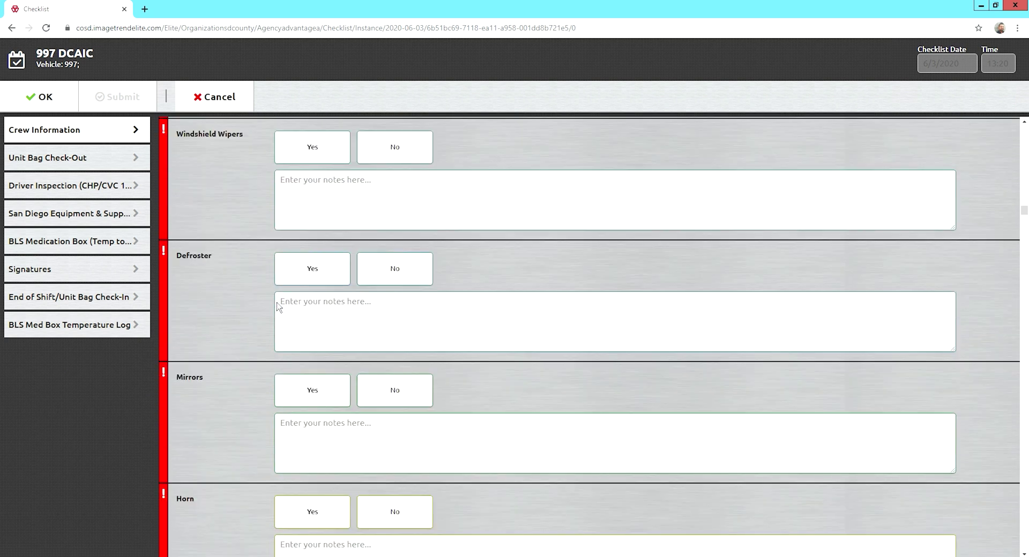
Step: Review the Driver Inspection items from Mirrors and Horn through Brake System, Tires/Wheels, Fire Extinguisher and Door Seals Intact
scroll(278, 306, "down", 2)
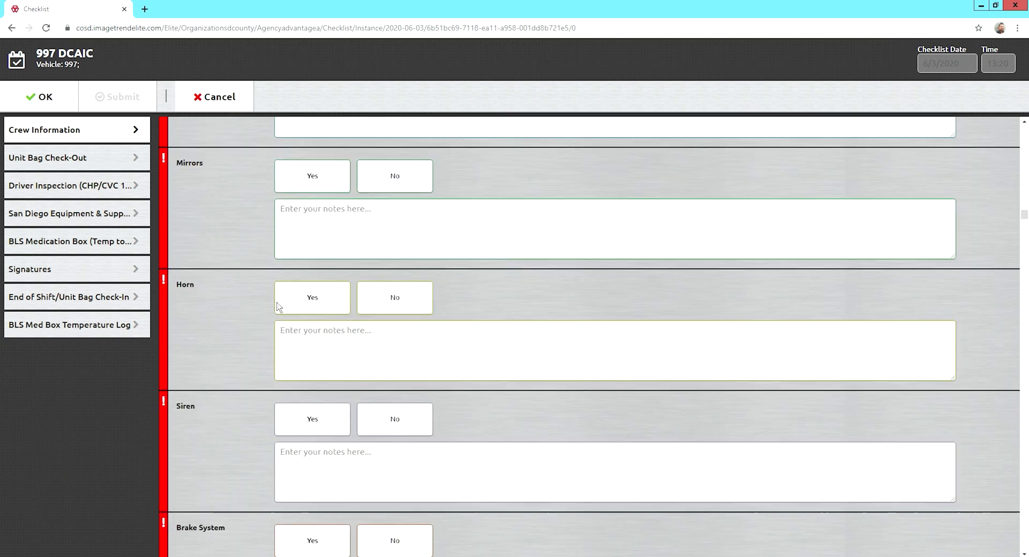
scroll(278, 307, "down", 11)
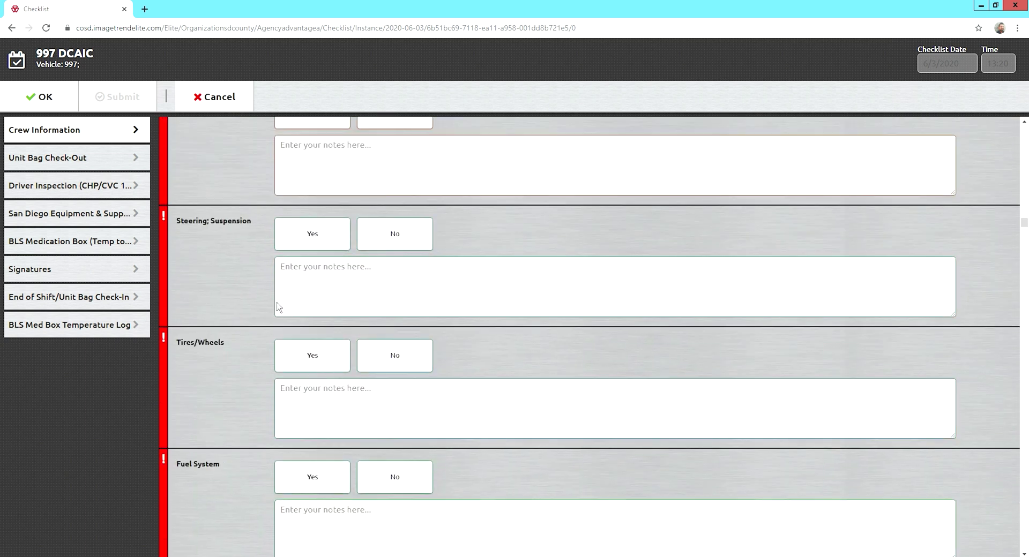
scroll(279, 306, "down", 6)
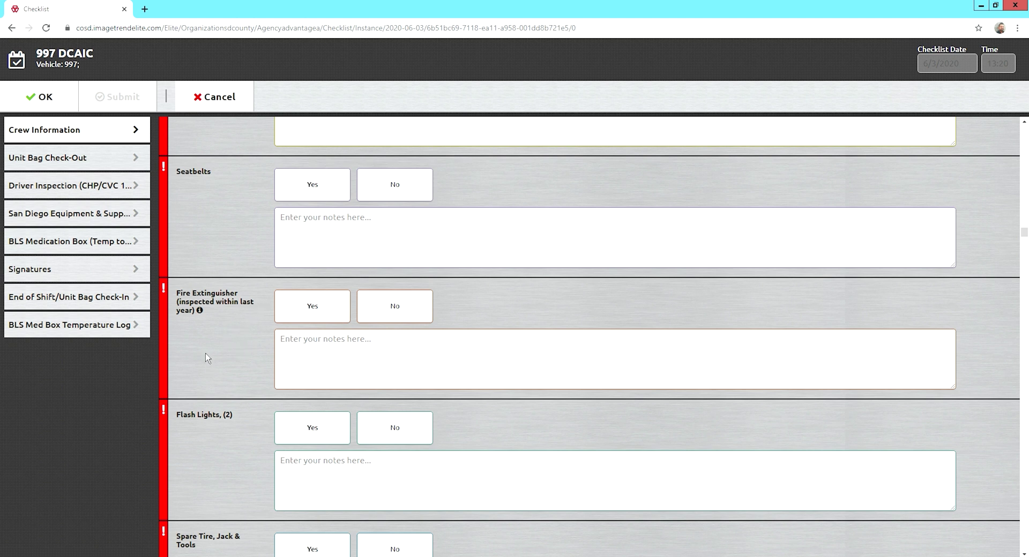
scroll(204, 358, "down", 1)
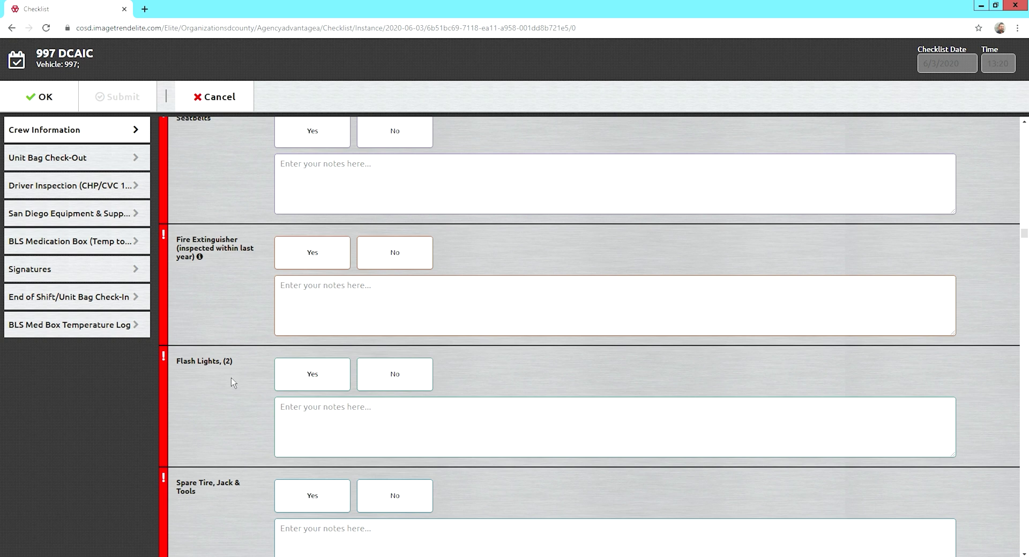
scroll(230, 377, "down", 6)
scroll(231, 378, "down", 6)
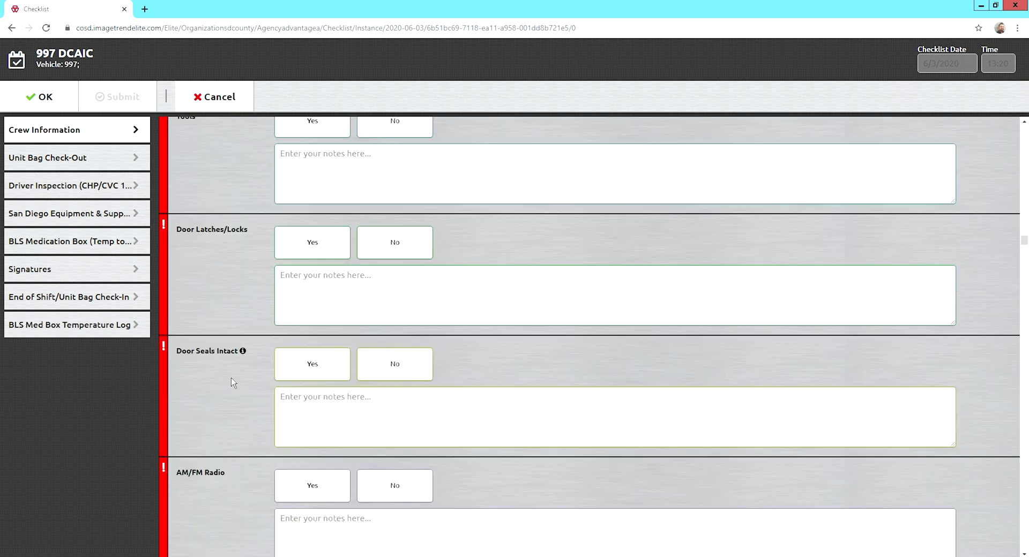
Step: Review the remaining Driver Inspection items, from AM/FM Radio and GPS Unit through the oil, transmission, brake, power steering and radiator fluids
scroll(233, 382, "down", 1)
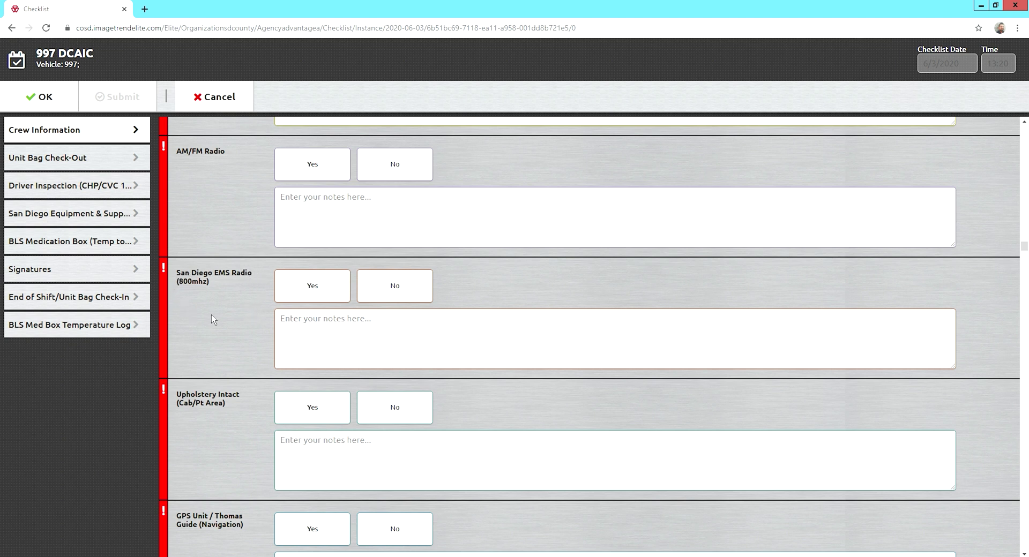
scroll(211, 315, "down", 3)
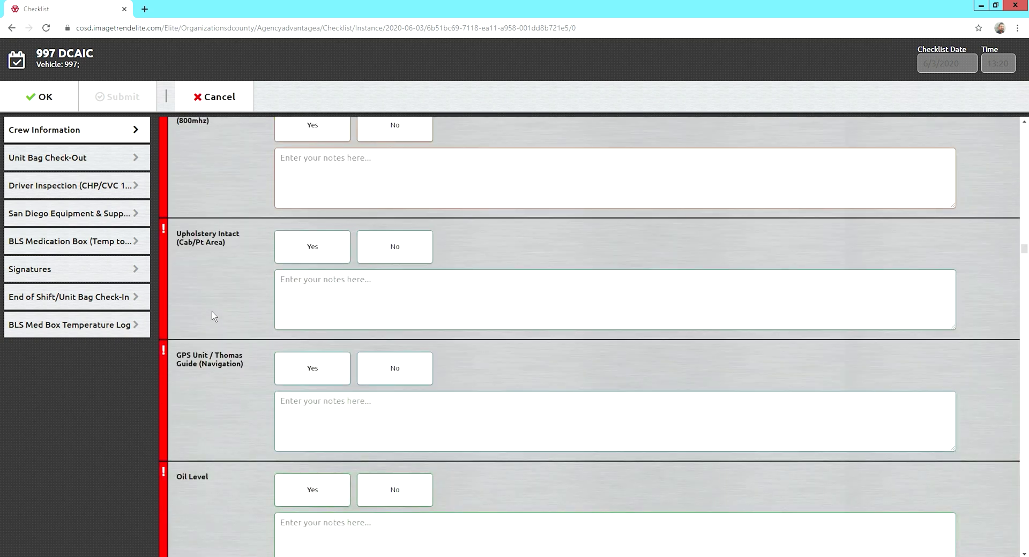
scroll(215, 366, "down", 1)
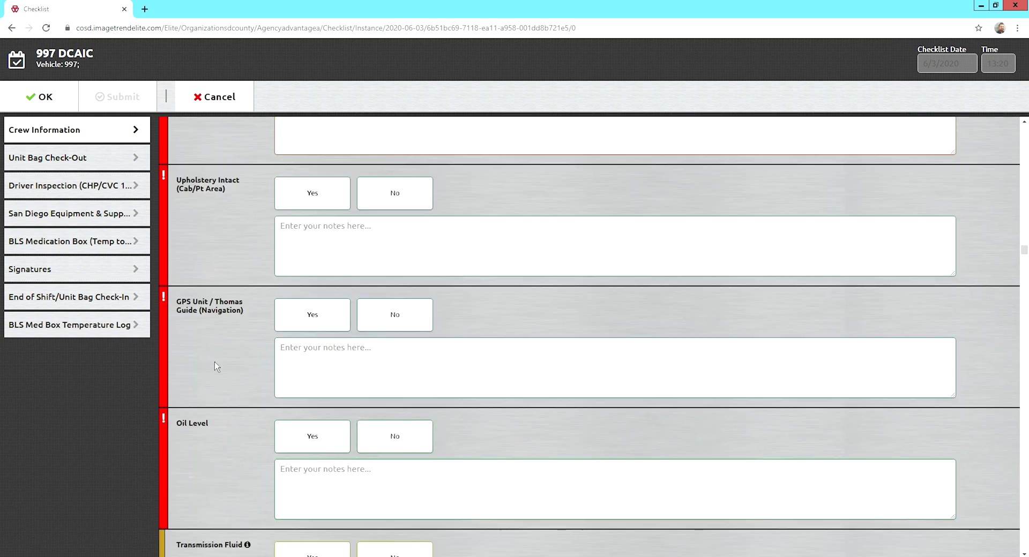
scroll(215, 366, "down", 3)
scroll(216, 366, "down", 3)
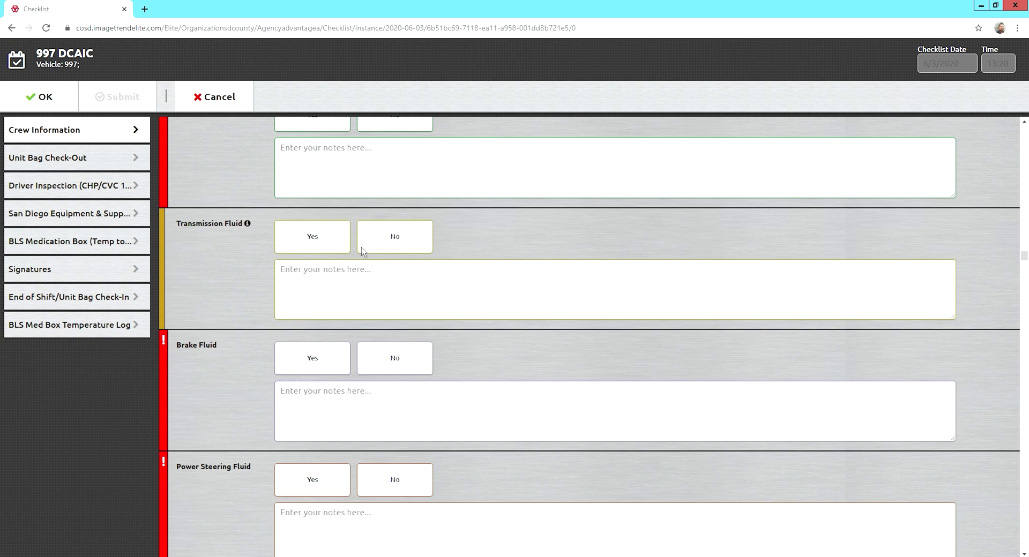
scroll(234, 396, "down", 9)
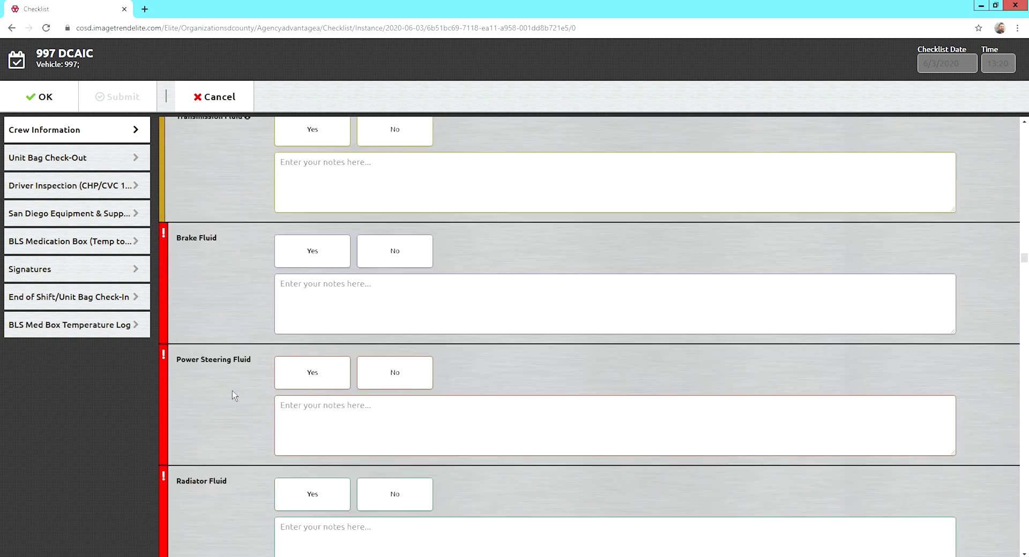
scroll(235, 395, "down", 4)
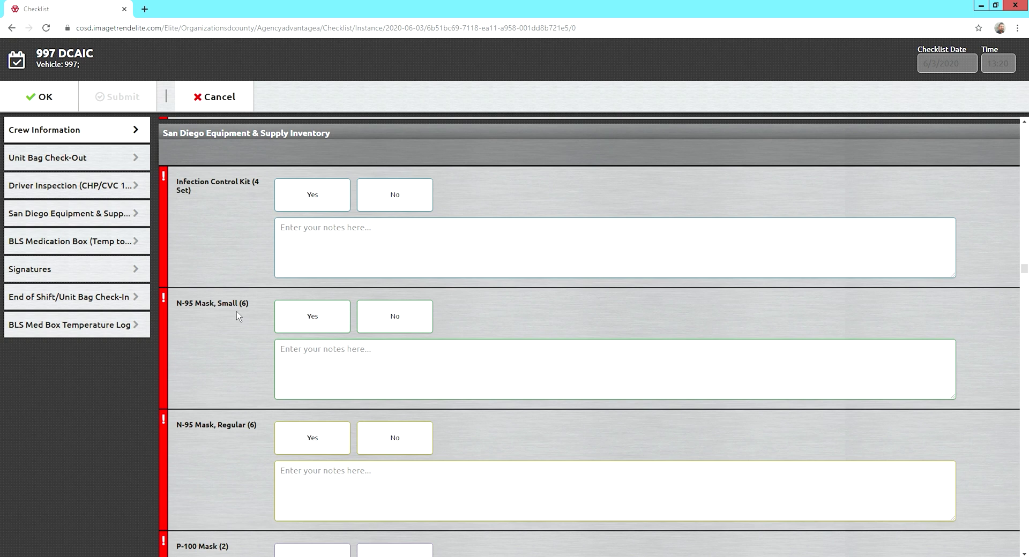
Step: Examine the San Diego Equipment & Supply Inventory items from Infection Control Kit through spinal, BP cuff, suction and airway supplies
scroll(237, 311, "down", 1)
scroll(236, 311, "down", 3)
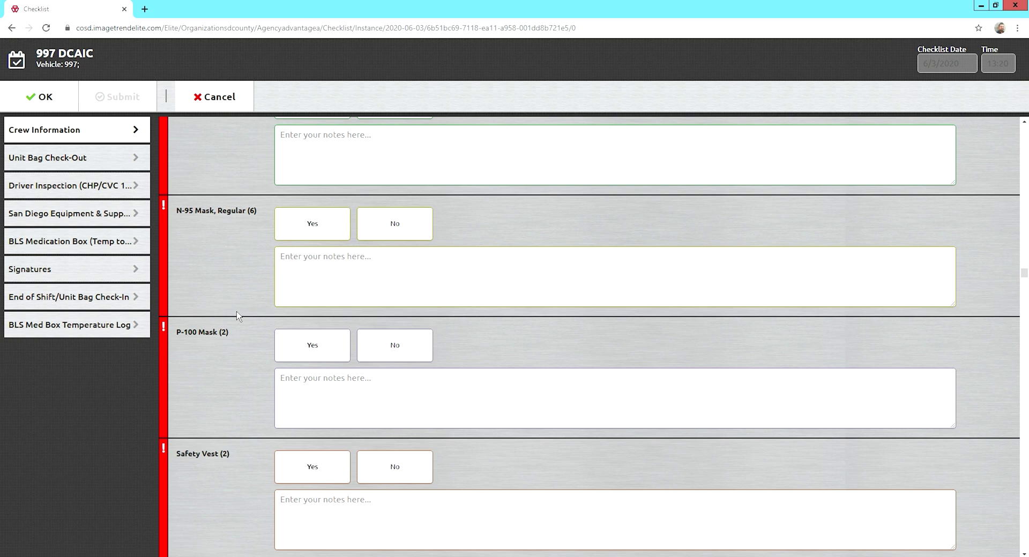
scroll(223, 390, "down", 5)
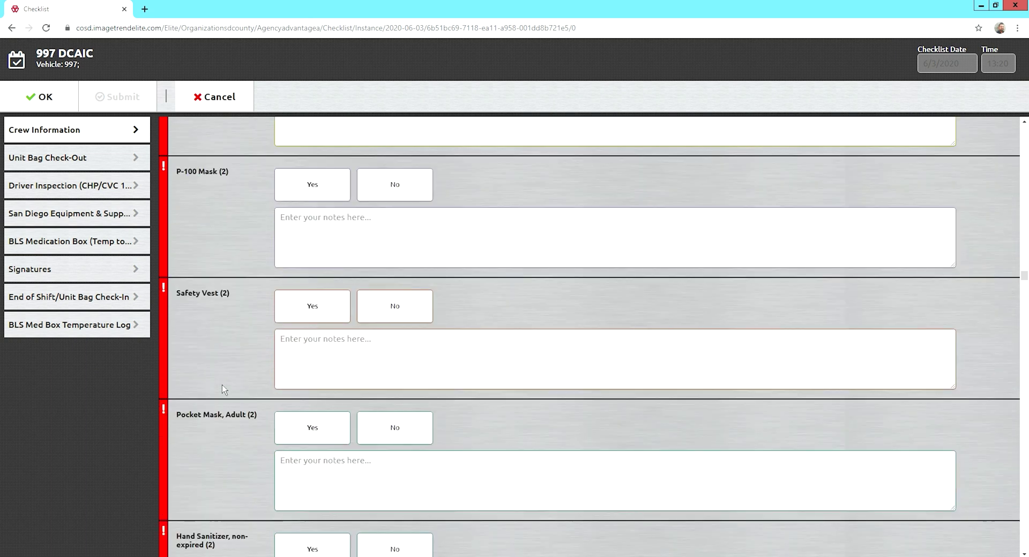
scroll(223, 389, "down", 5)
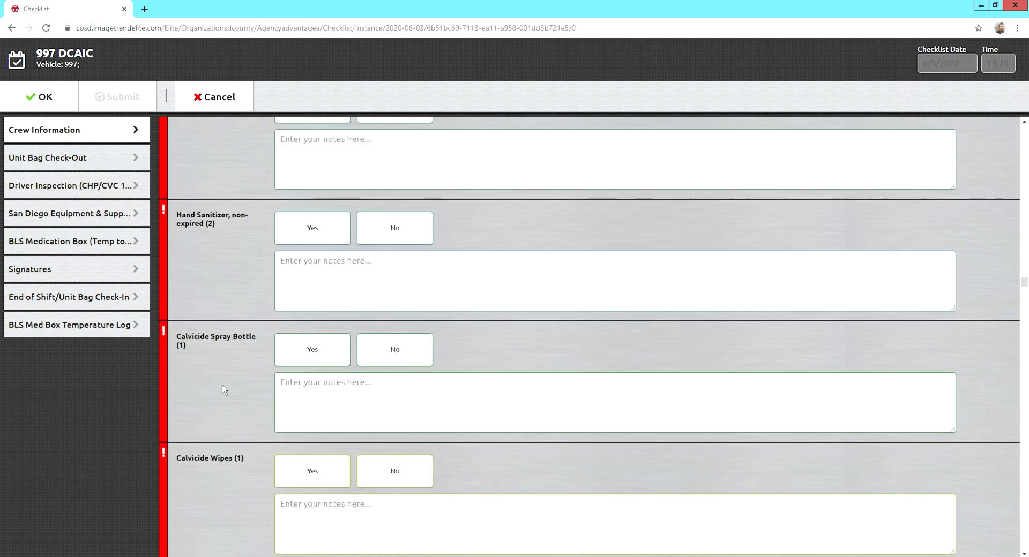
scroll(222, 389, "down", 7)
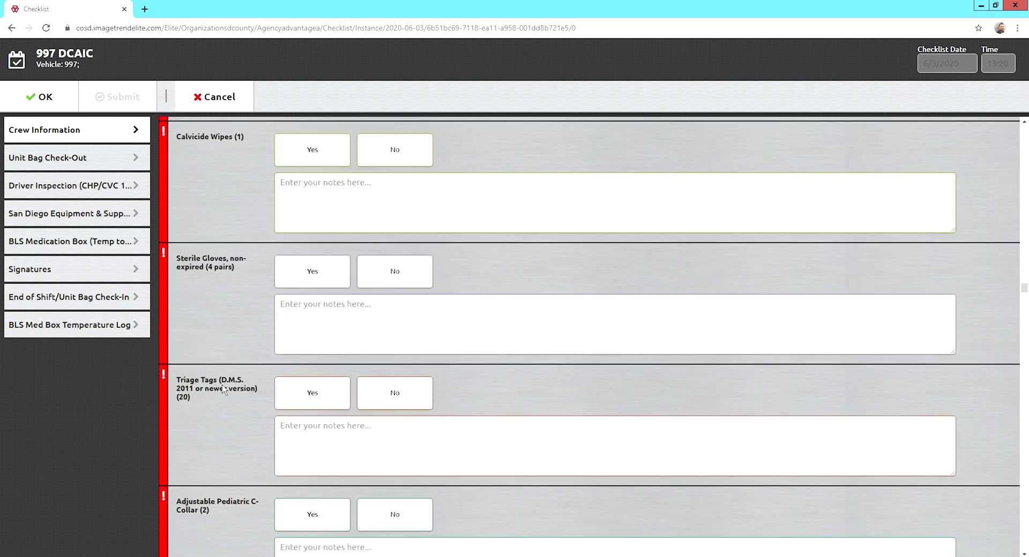
scroll(222, 387, "down", 18)
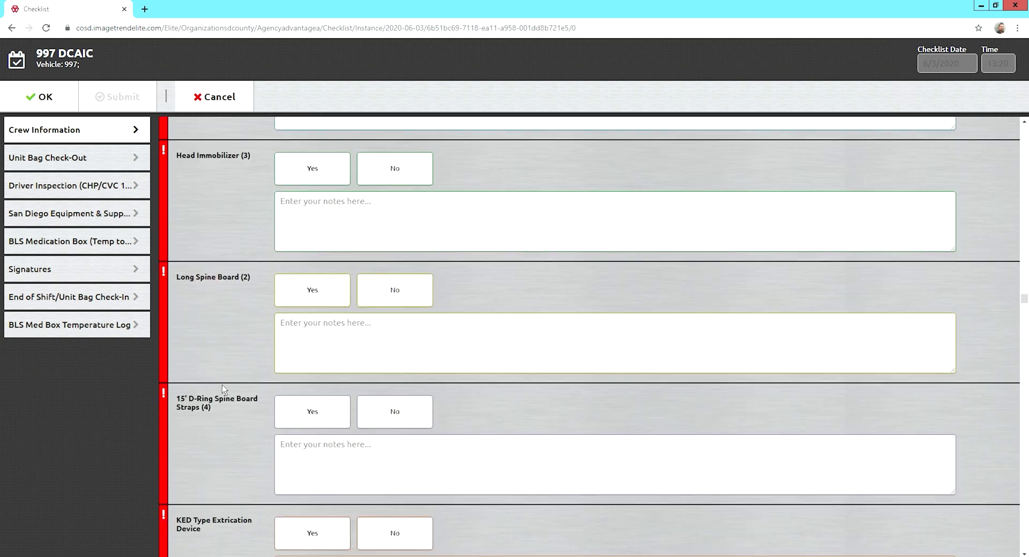
scroll(222, 385, "down", 16)
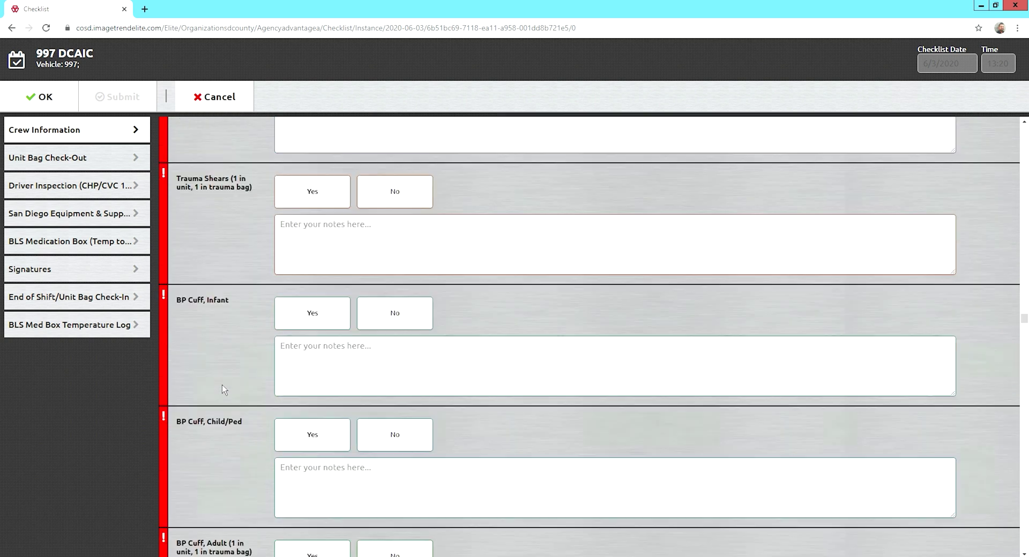
scroll(222, 385, "down", 8)
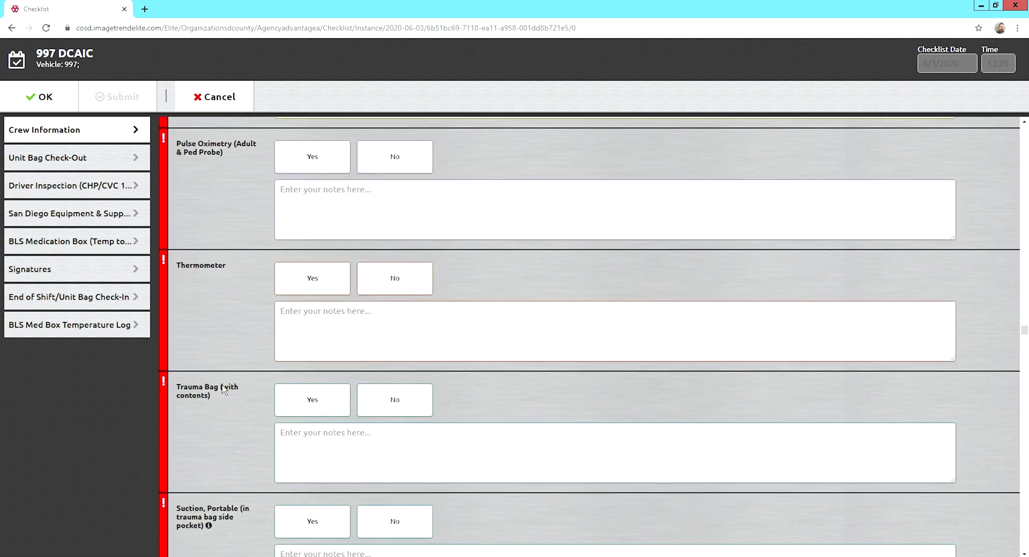
scroll(224, 389, "down", 7)
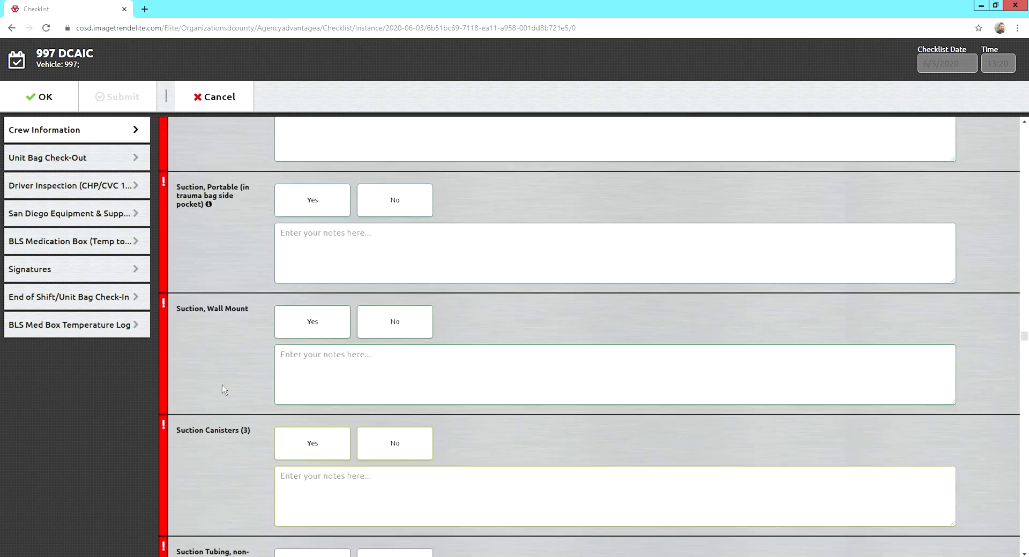
scroll(224, 390, "down", 16)
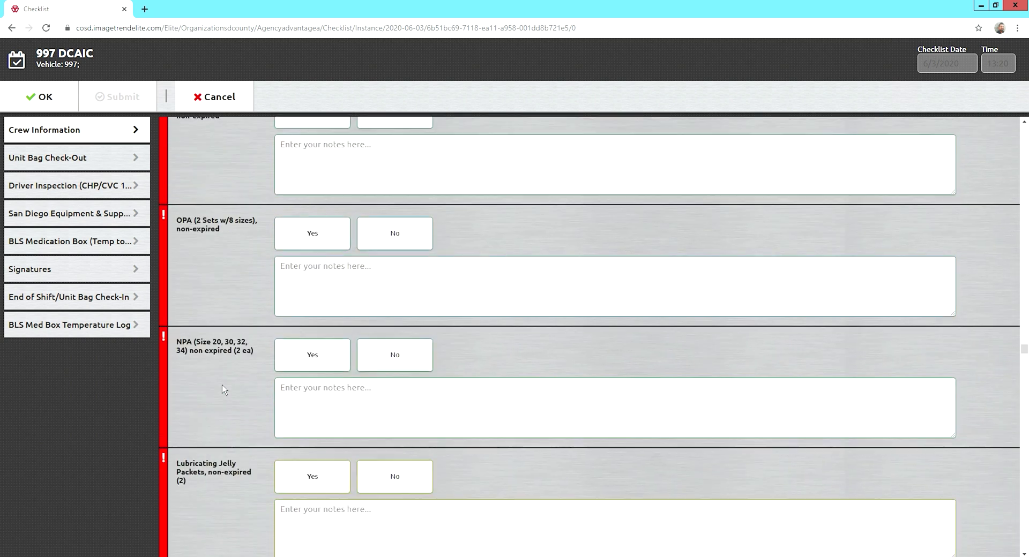
Step: Show the help text for M Tank Oxygen Minimum Level and Gurney D Tank Oxygen Level
scroll(224, 390, "down", 15)
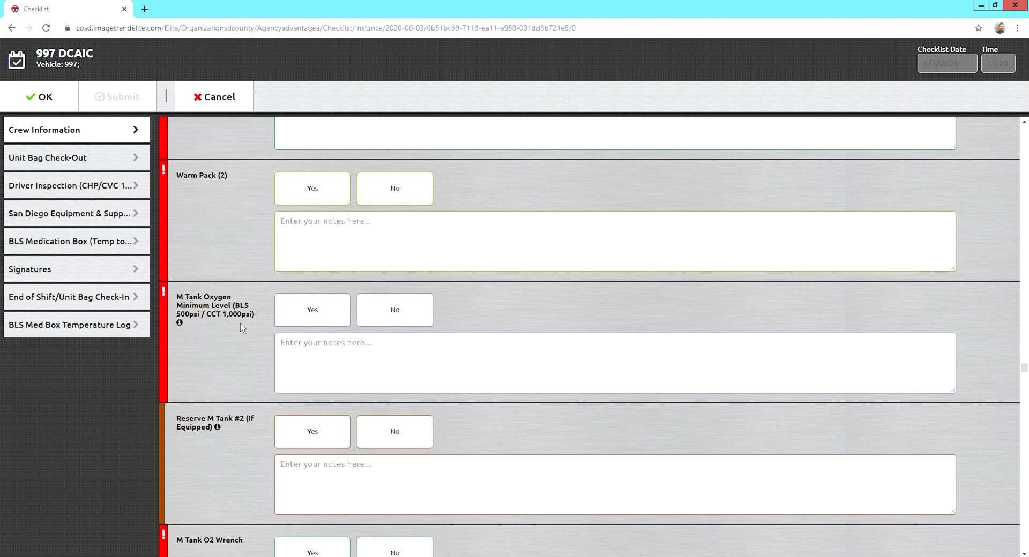
mouse_move(182, 328)
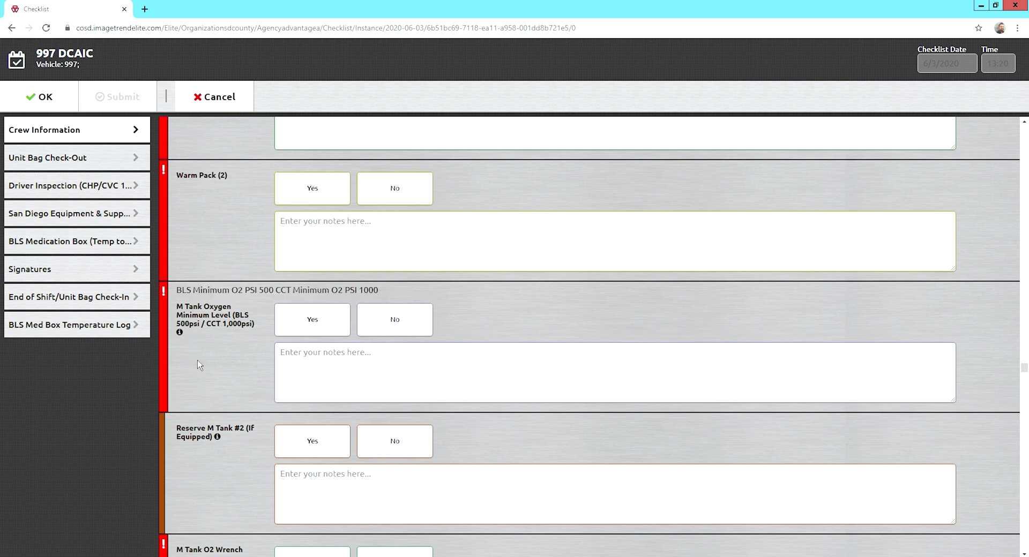
scroll(236, 417, "down", 2)
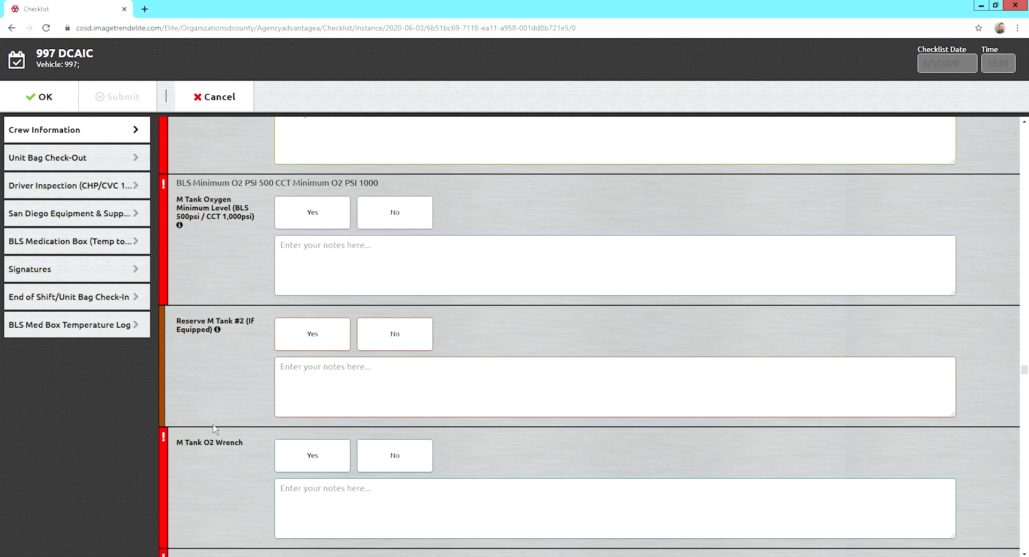
scroll(230, 403, "down", 4)
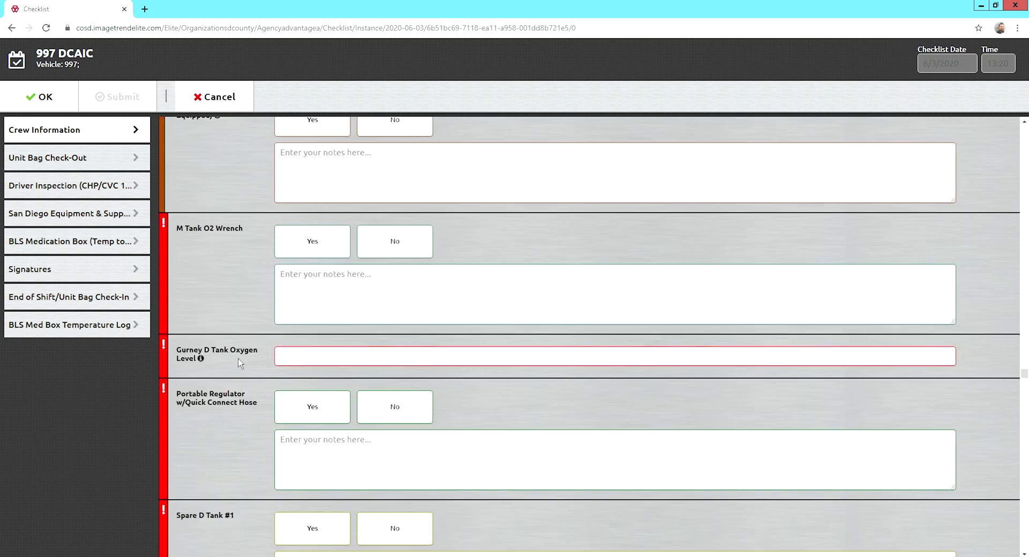
left_click(203, 368)
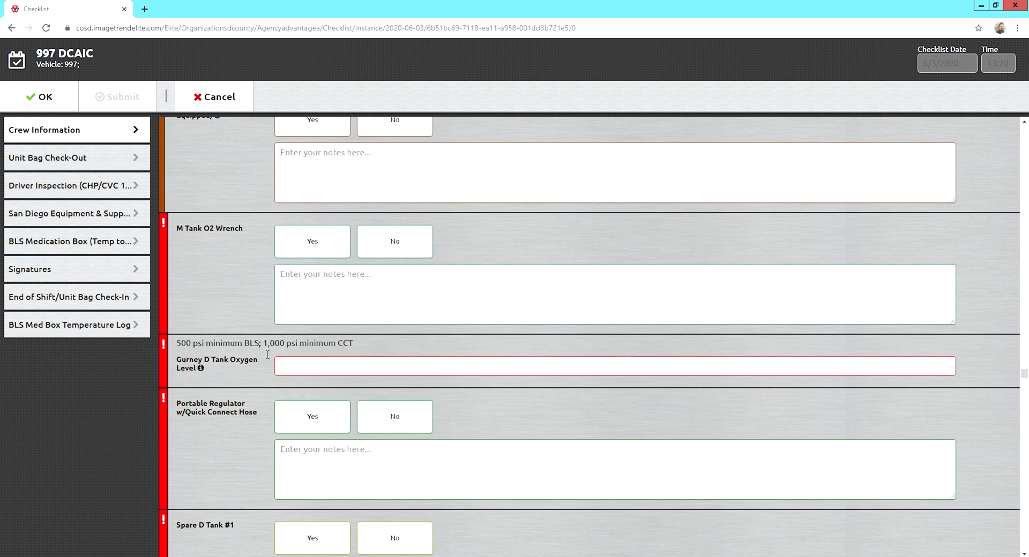
Step: Examine the equipment items from Portable Regulator through oxygen masks, bandages, tourniquet, OB kit, cot, restraints and Sharps Container
scroll(268, 366, "down", 2)
scroll(266, 365, "down", 8)
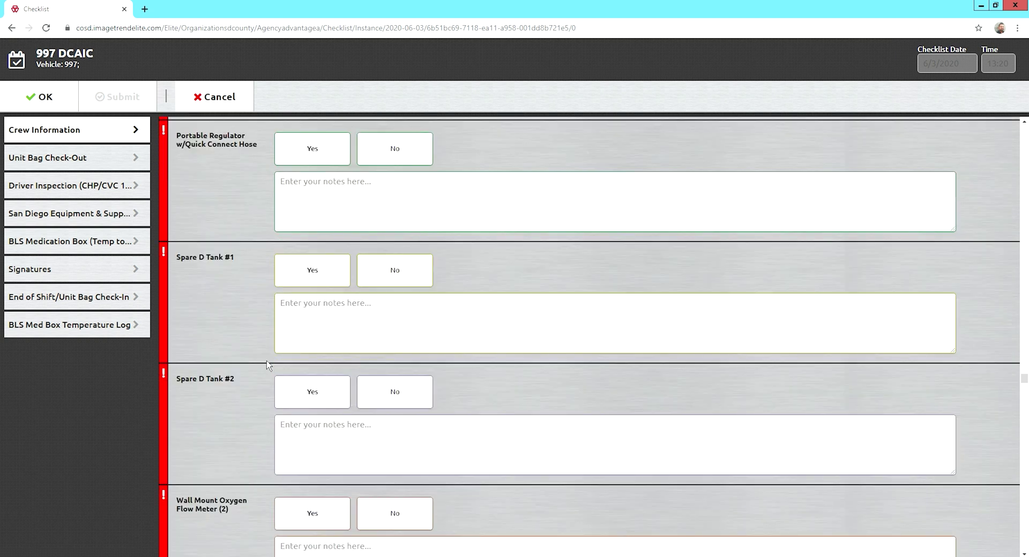
scroll(268, 365, "down", 12)
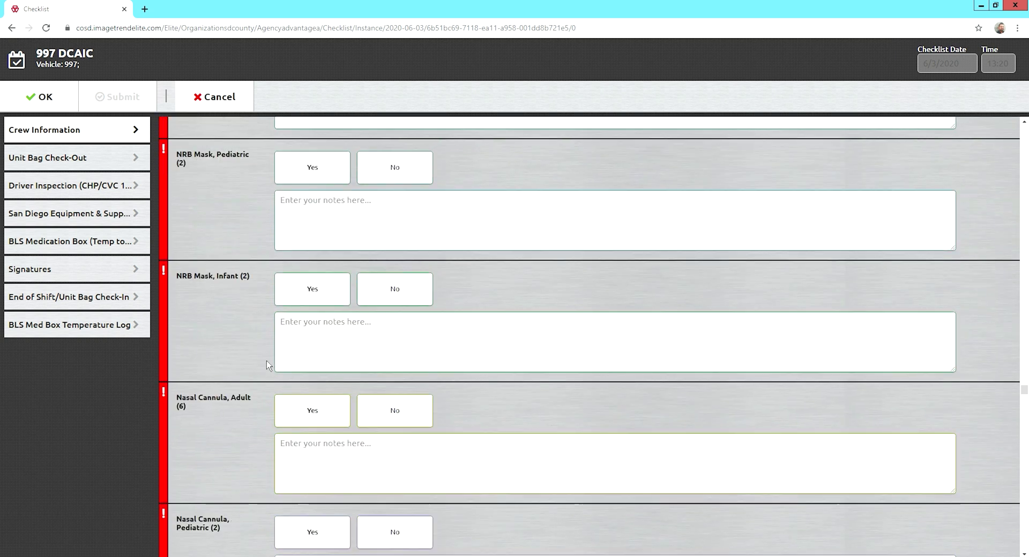
scroll(268, 366, "down", 7)
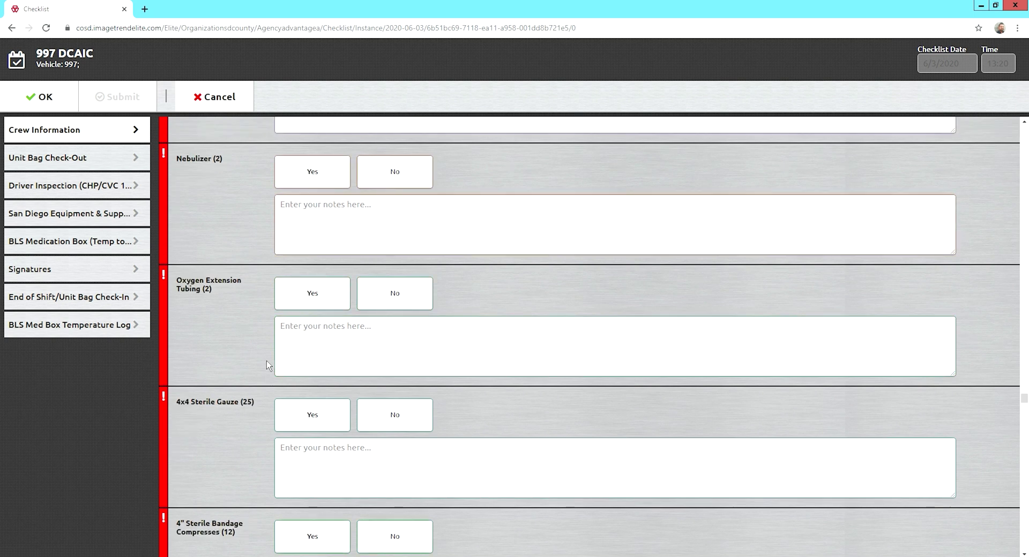
scroll(268, 366, "down", 6)
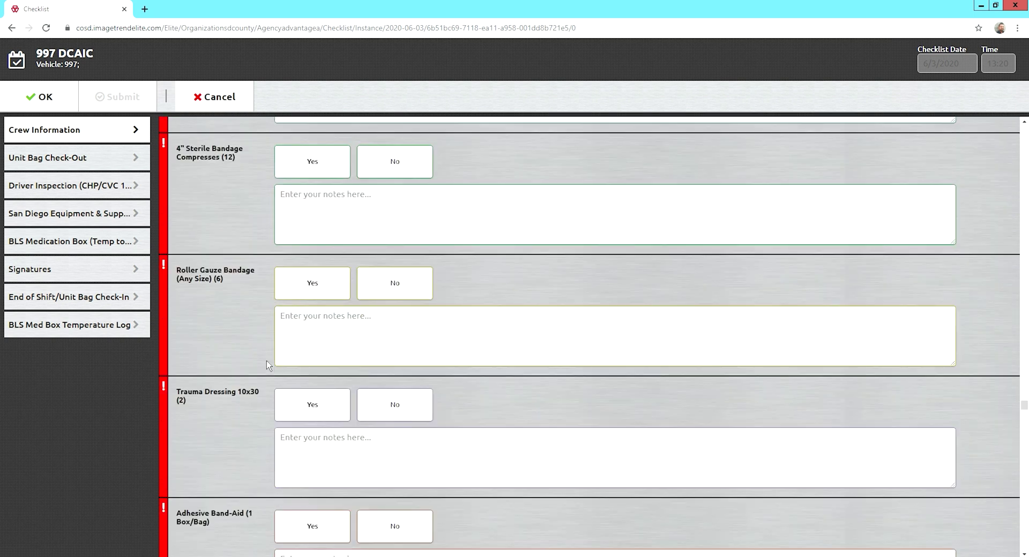
scroll(267, 362, "down", 5)
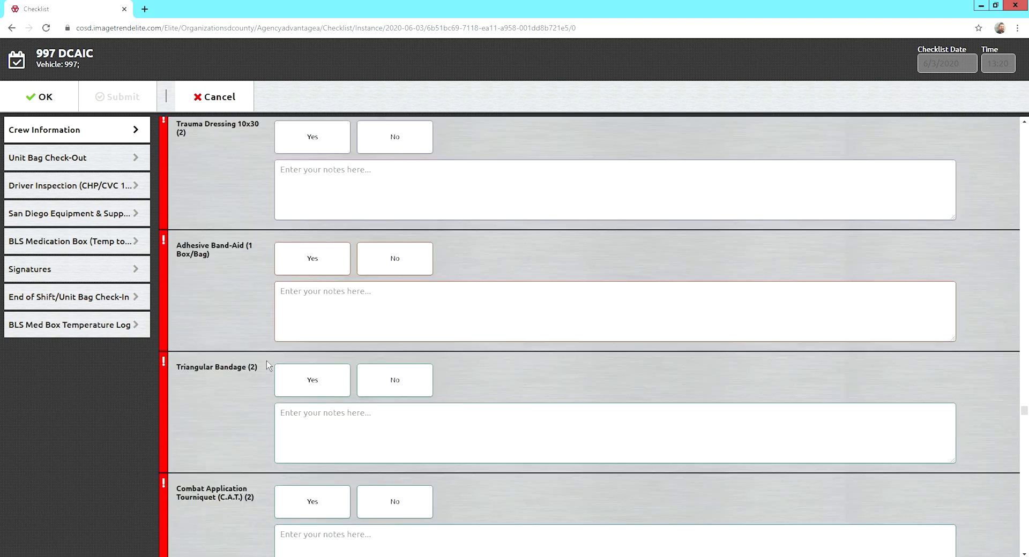
scroll(267, 365, "down", 6)
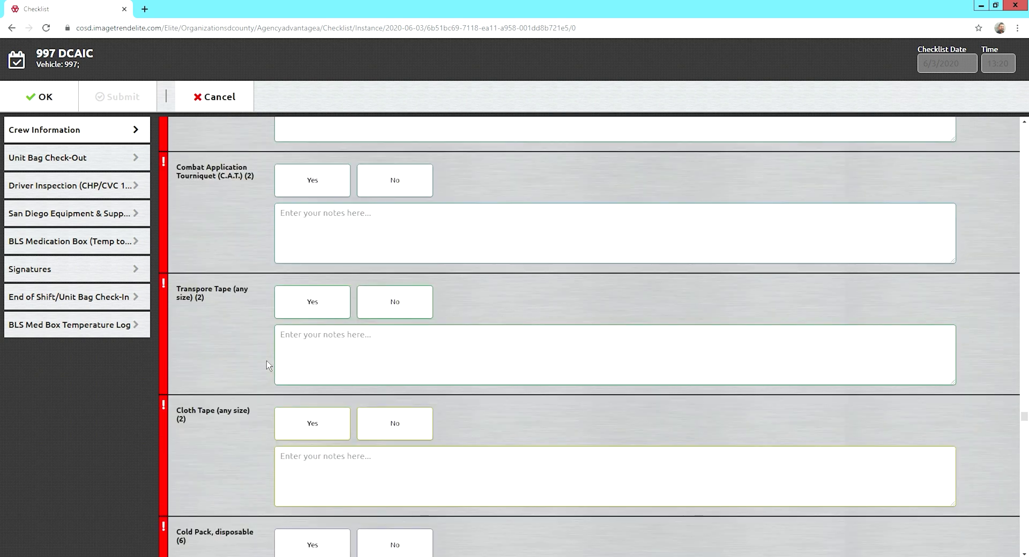
scroll(267, 366, "down", 6)
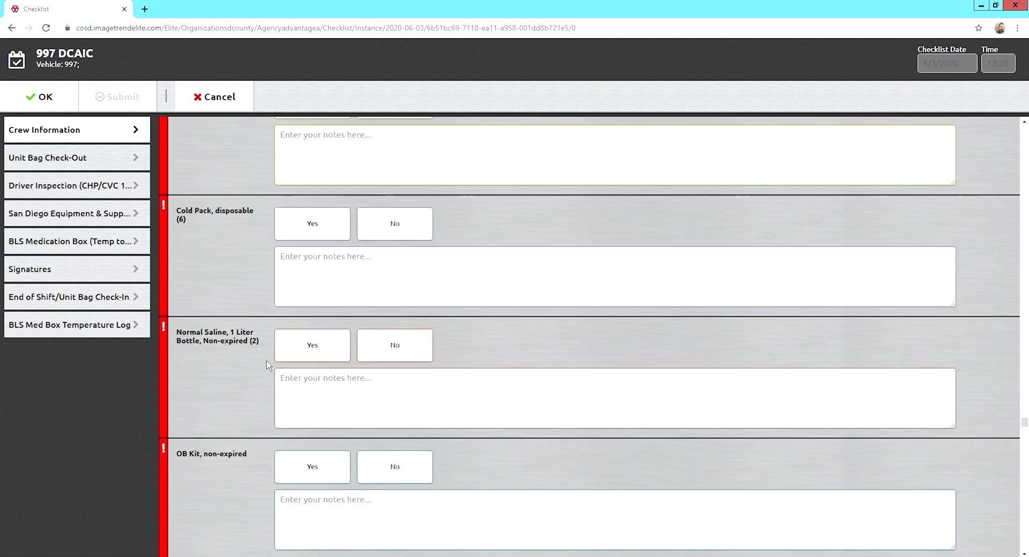
scroll(266, 361, "down", 8)
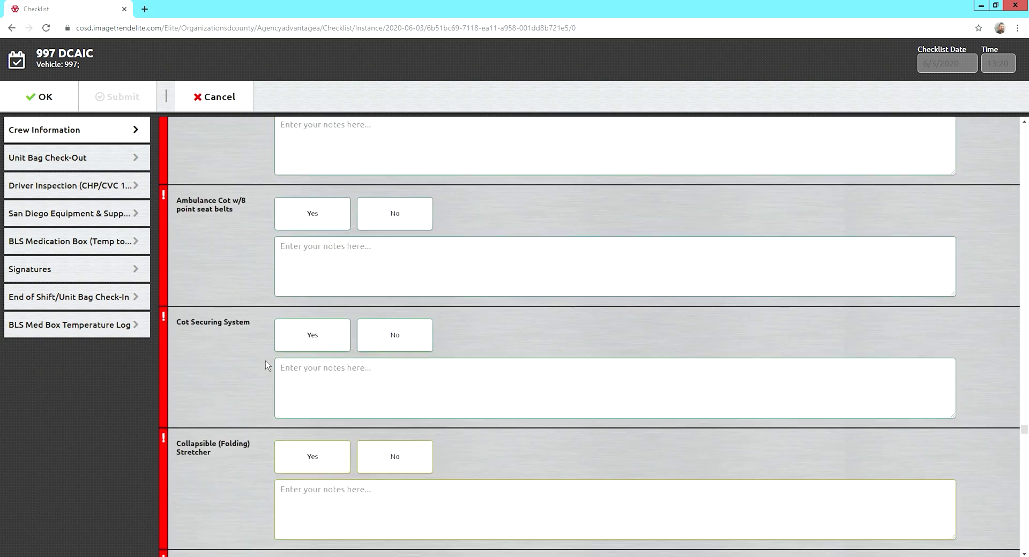
scroll(266, 361, "down", 6)
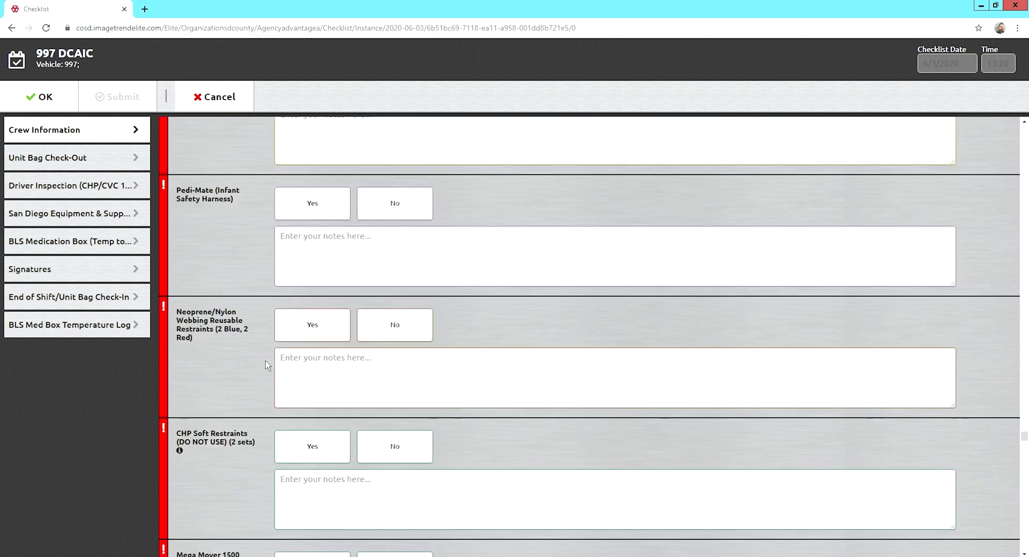
scroll(265, 361, "down", 1)
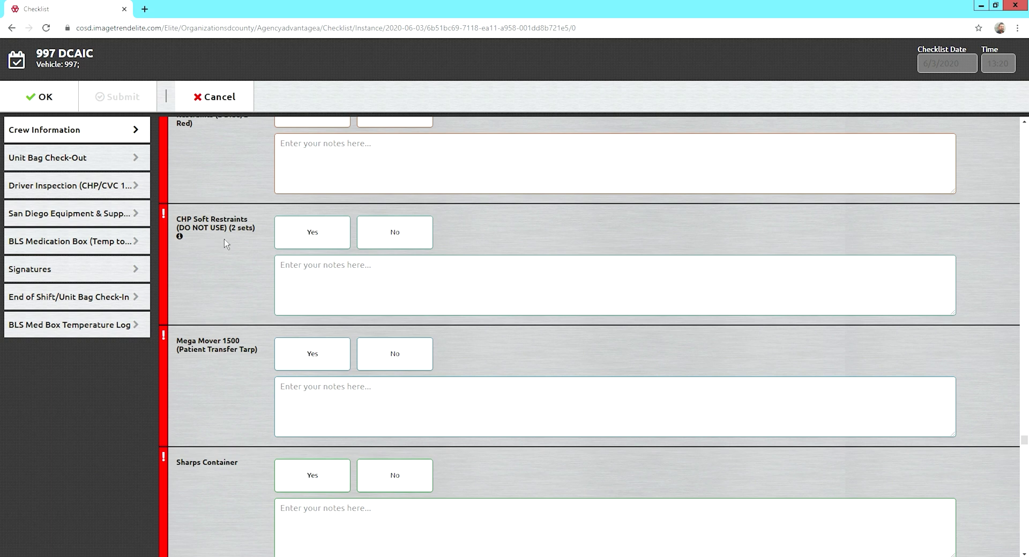
Step: Examine the remaining equipment items from CHP Soft Restraints and Mega Mover 1500 through sharps containers, biohazard bin, trash can and Emesis Container
scroll(225, 244, "up", 1)
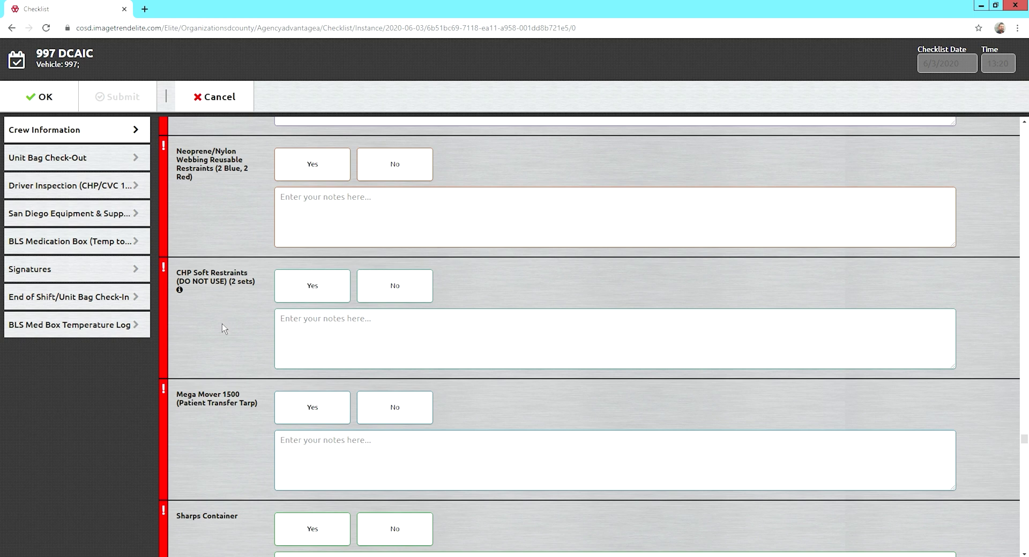
scroll(224, 327, "down", 1)
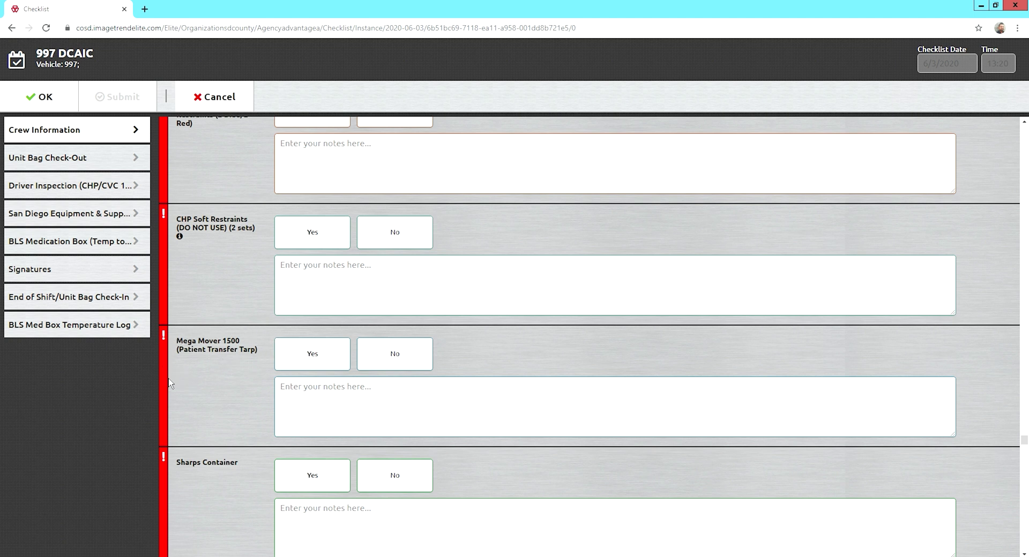
scroll(220, 378, "down", 6)
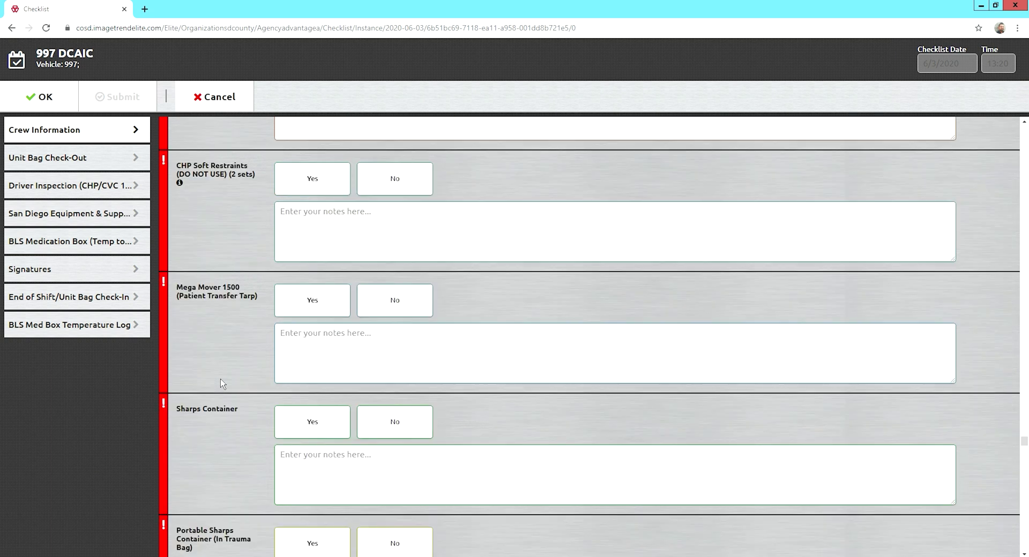
scroll(221, 382, "down", 3)
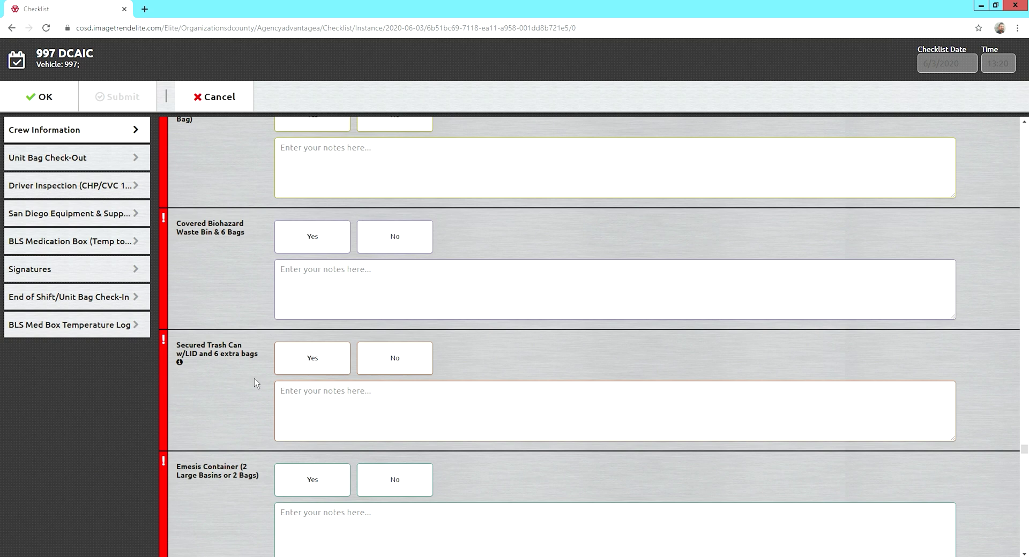
Step: Review the BLS Medication Box items from Epi, Naloxone and MAD Nasal through Glucometer, test strips and Lancets
scroll(253, 384, "down", 10)
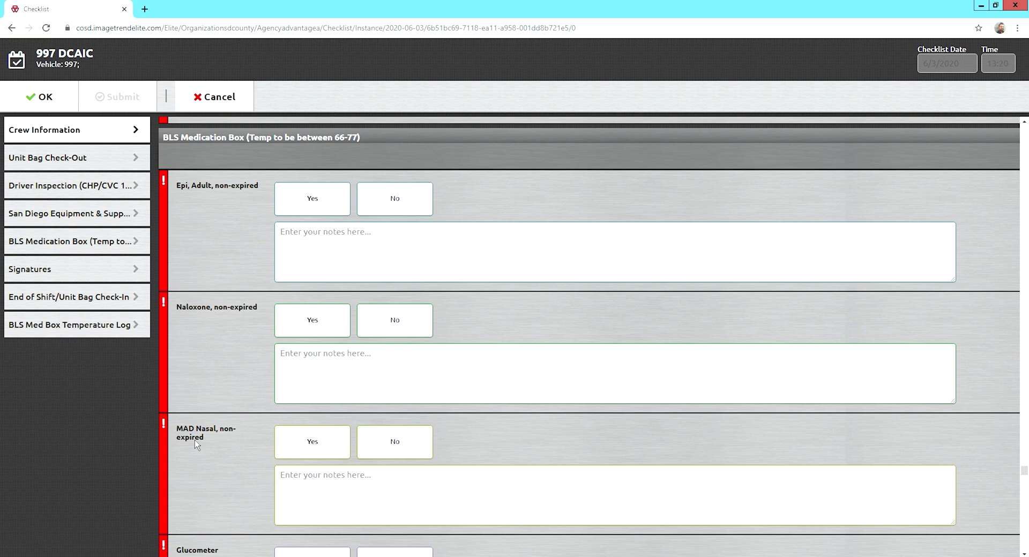
scroll(195, 439, "down", 1)
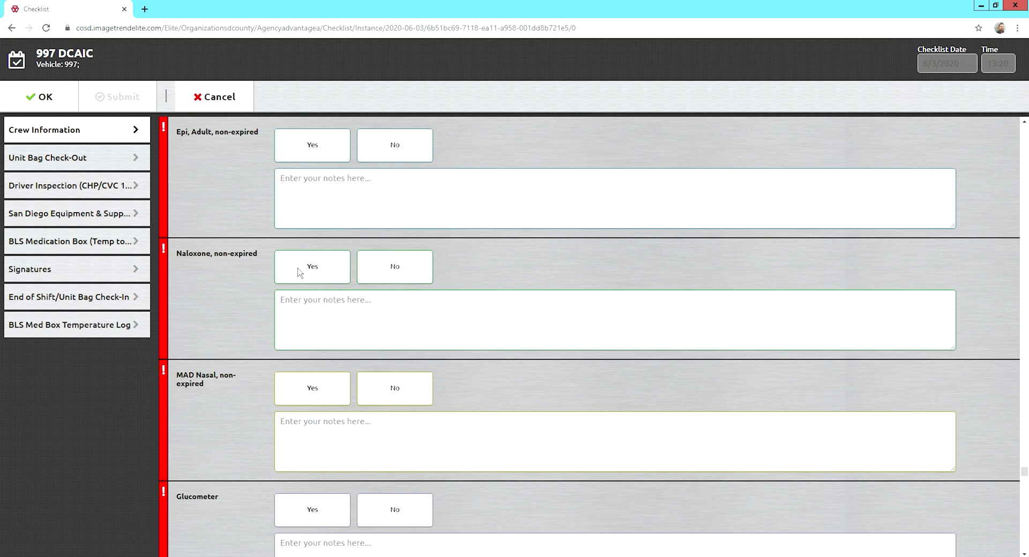
scroll(253, 404, "down", 4)
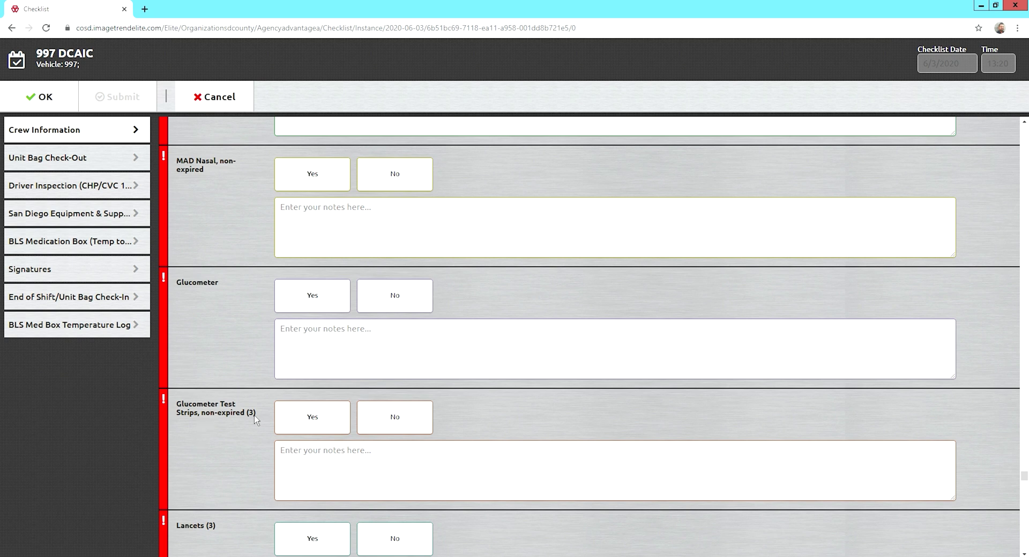
scroll(308, 418, "down", 3)
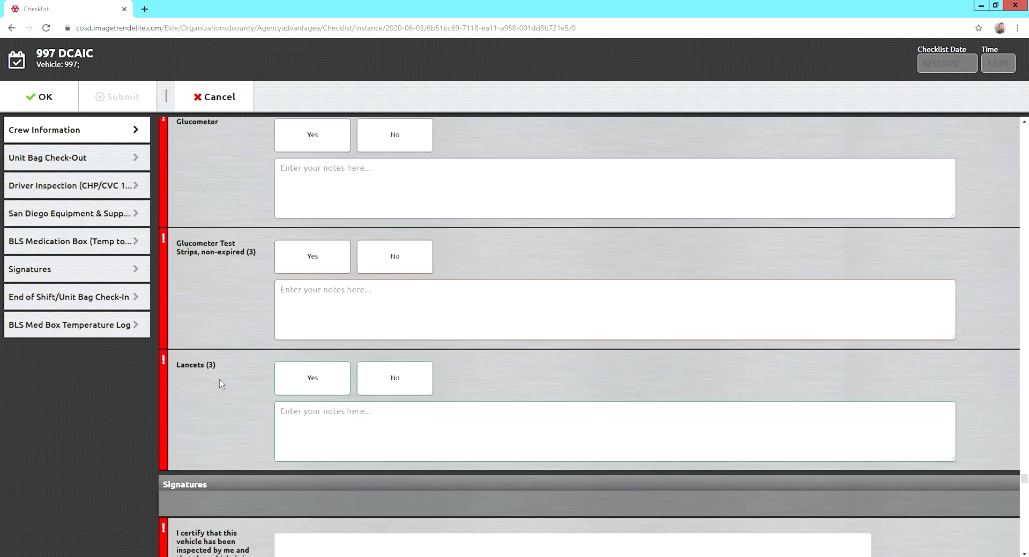
Step: Look over the Signatures certifications and the End of Shift/Unit Bag Check-In items, from Ending Odometer through the crew check-in acknowledgements
scroll(220, 379, "down", 8)
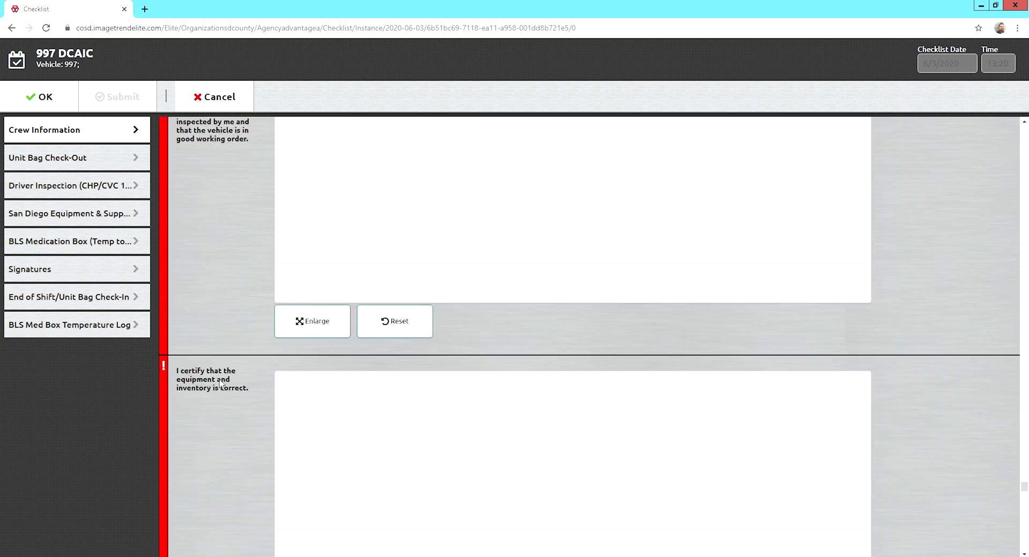
scroll(220, 382, "down", 18)
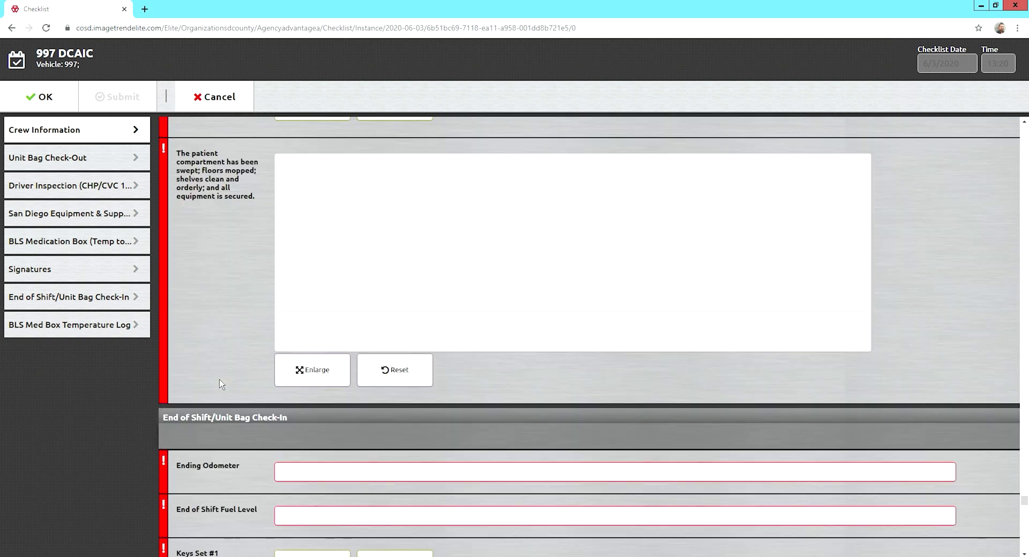
scroll(220, 379, "down", 5)
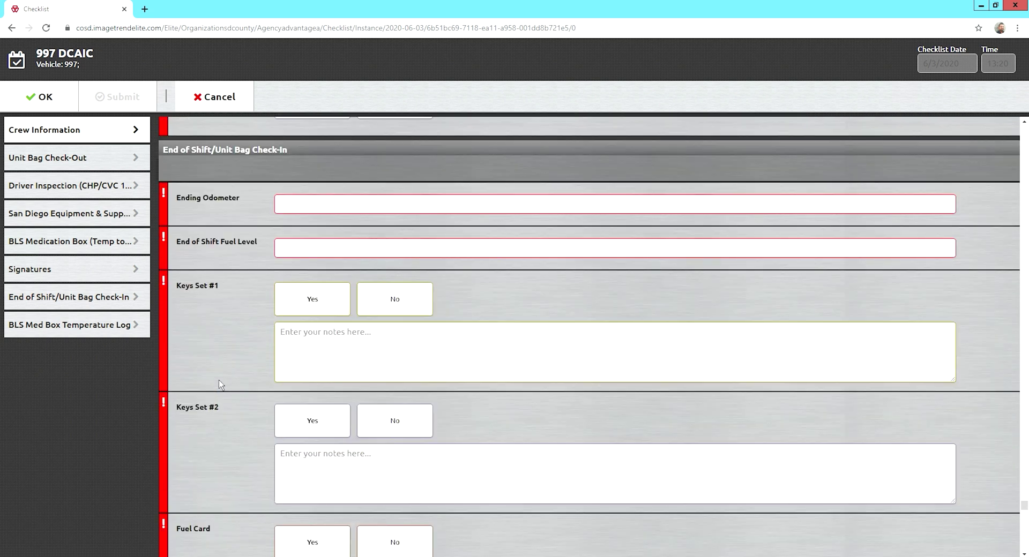
scroll(218, 383, "down", 9)
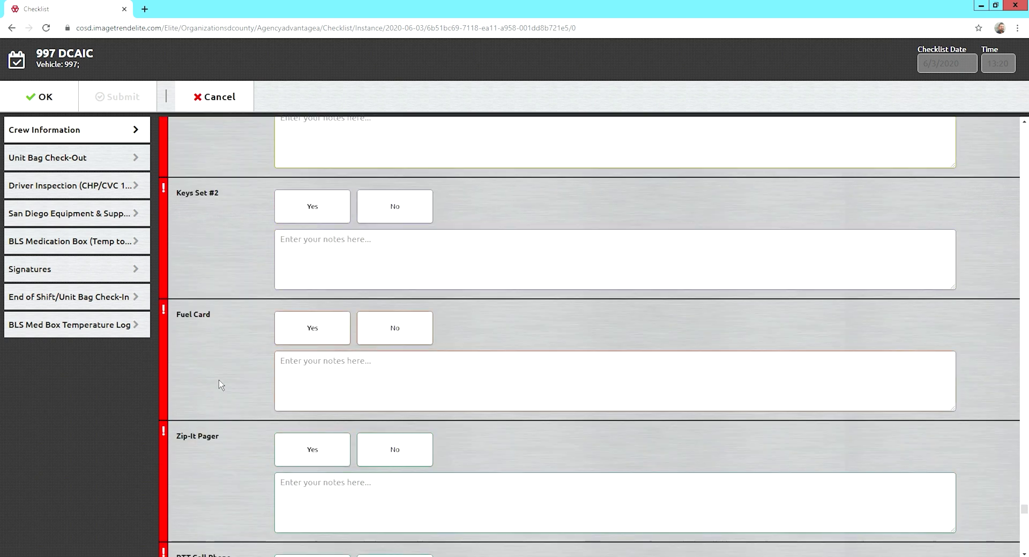
scroll(218, 383, "down", 8)
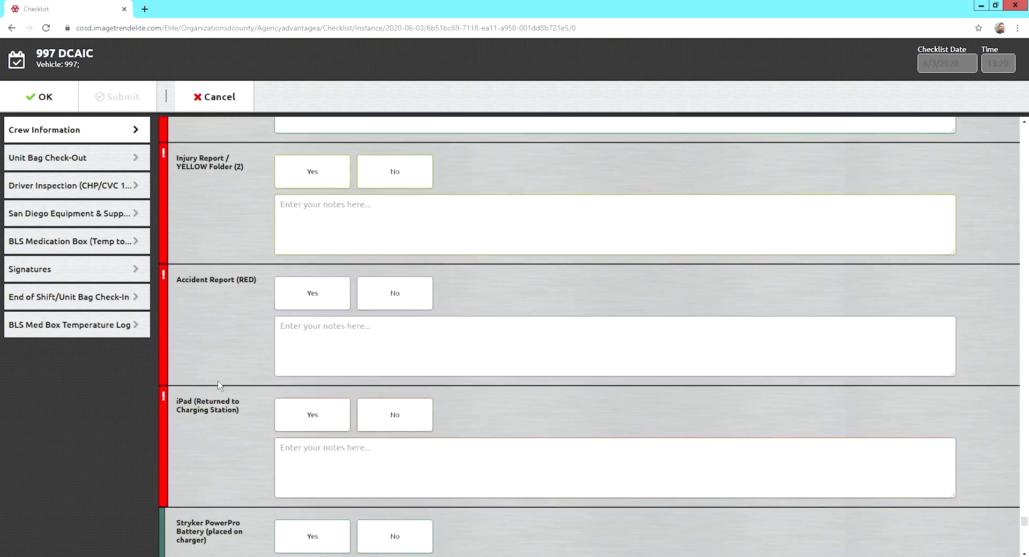
scroll(217, 385, "down", 11)
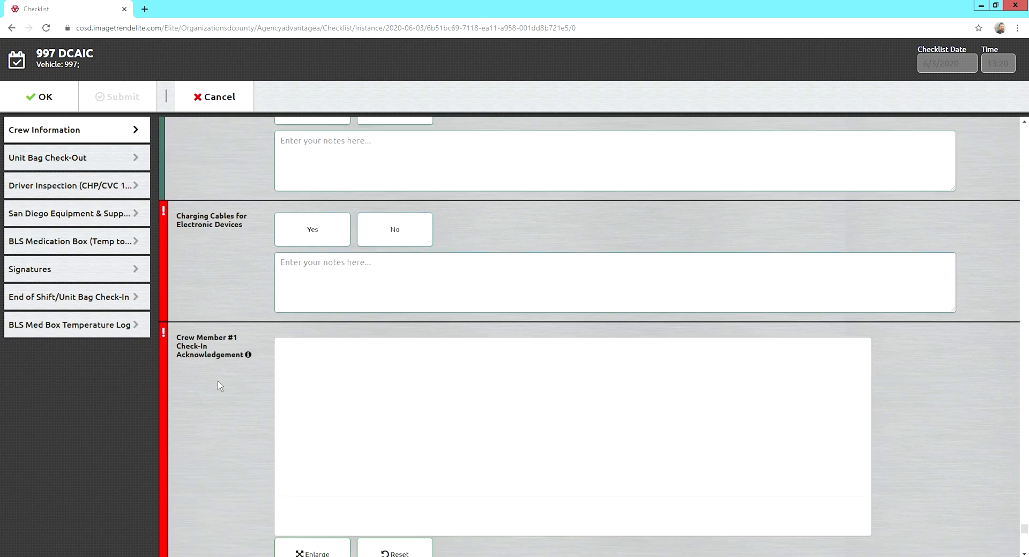
scroll(218, 385, "down", 8)
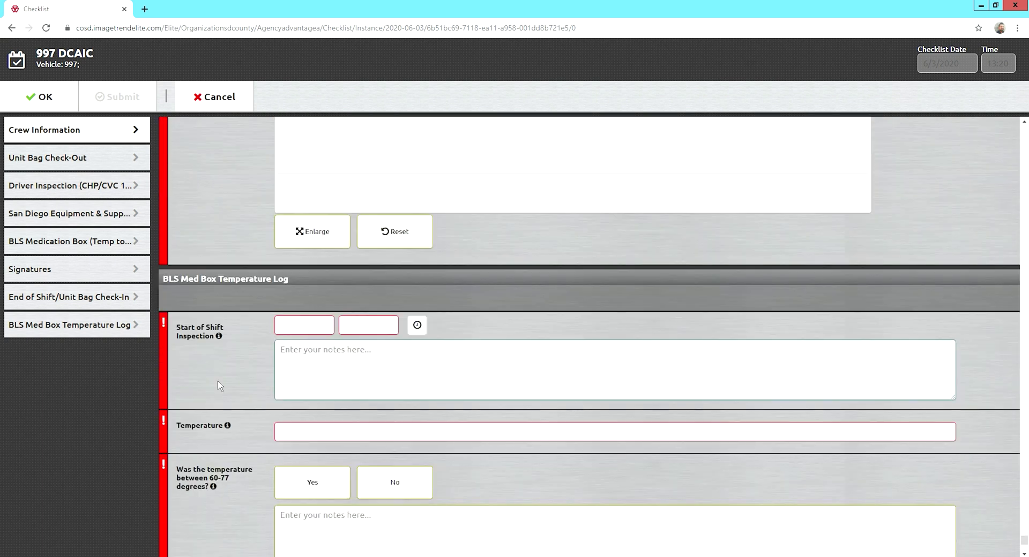
Step: Show the help text for Start of Shift Inspection and examine the BLS Med Box Temperature Log through its Afternoon/Evening Inspection fields
scroll(218, 385, "down", 3)
scroll(218, 386, "up", 1)
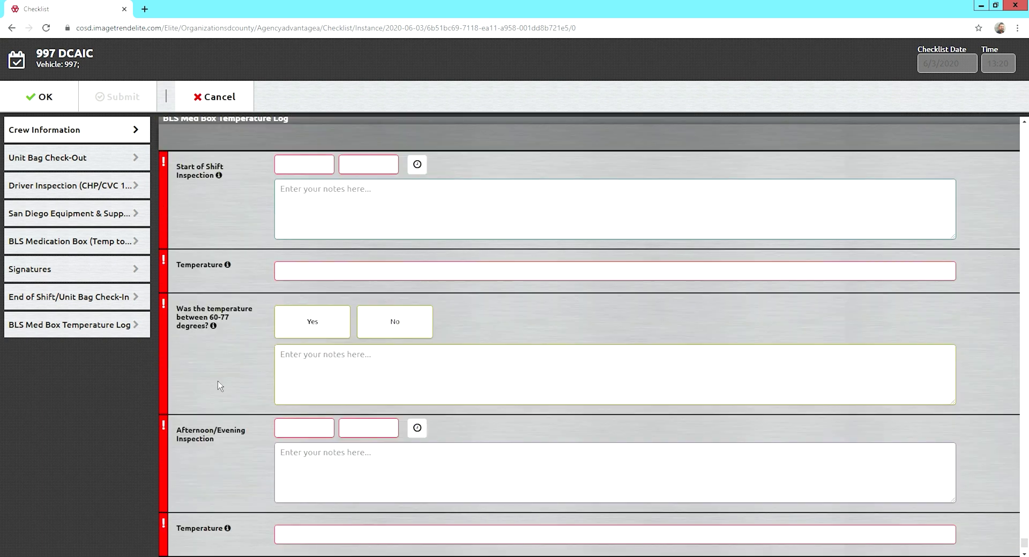
left_click(218, 176)
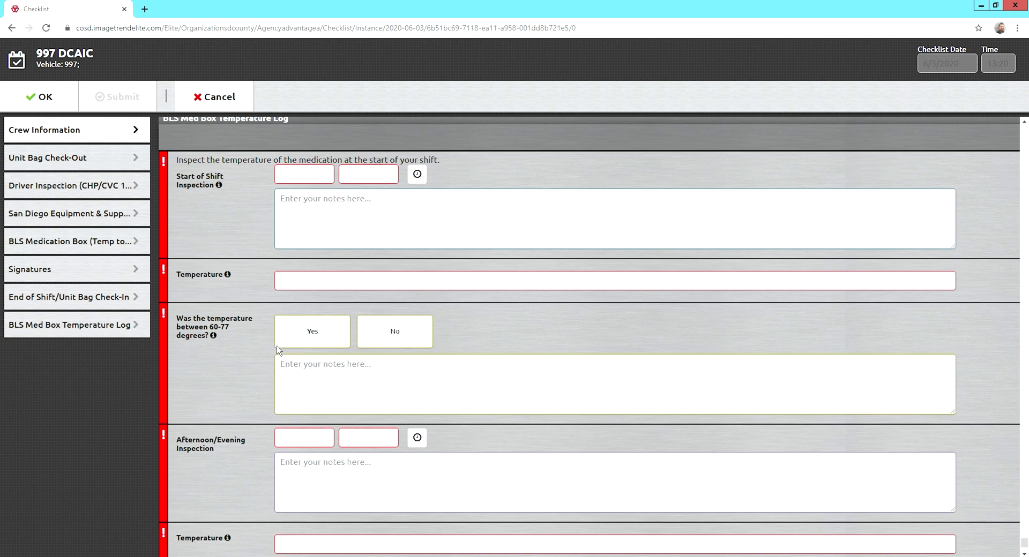
scroll(277, 349, "down", 1)
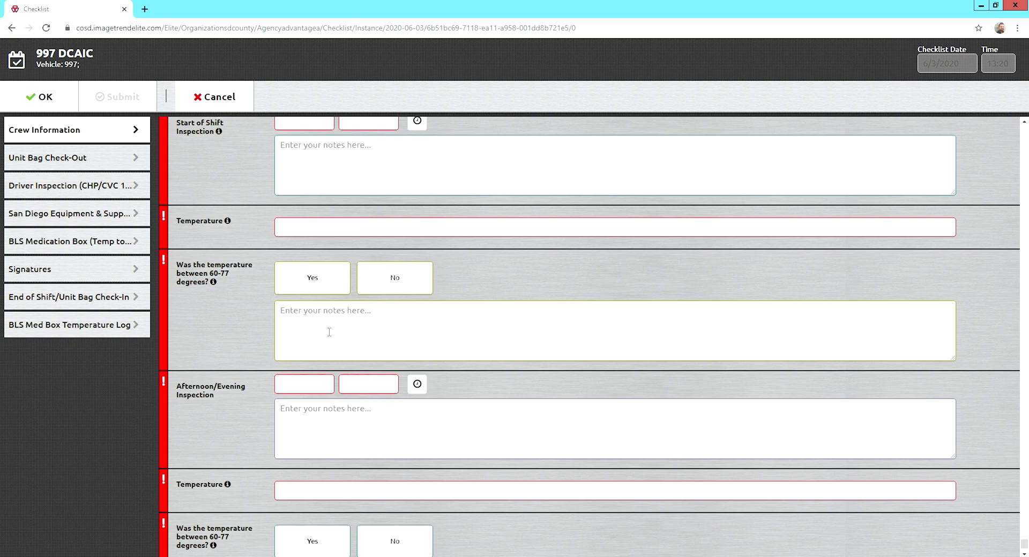
scroll(329, 332, "down", 1)
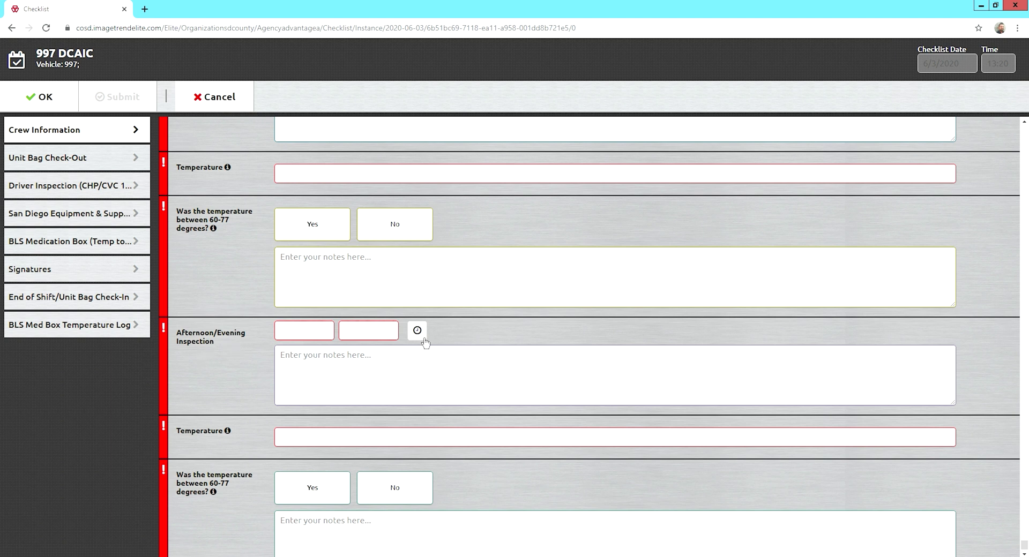
scroll(364, 377, "down", 1)
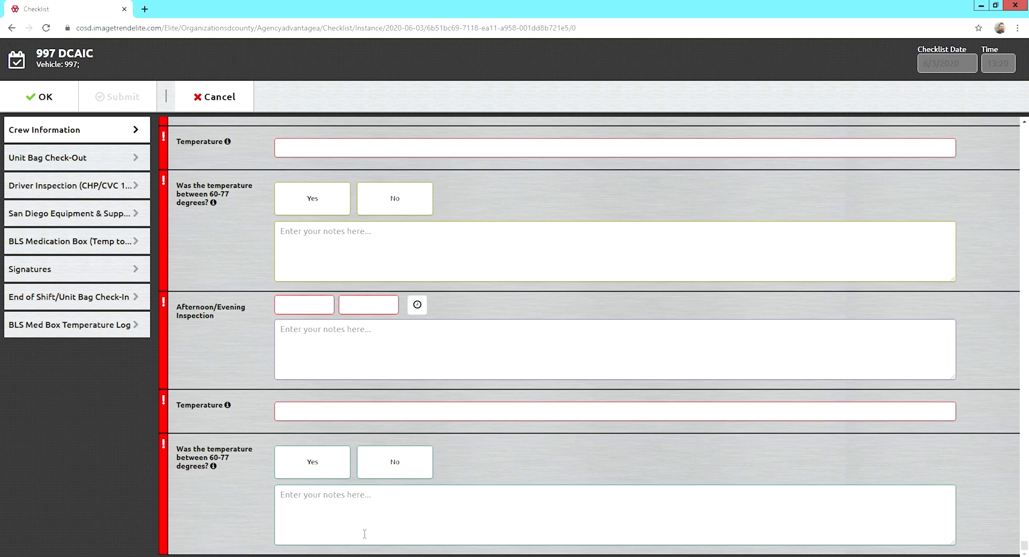
Step: Go back up through the checklist from the BLS Med Box Temperature Log to the equipment inventory's OB Kit and Ambulance Cot items
scroll(364, 533, "up", 5)
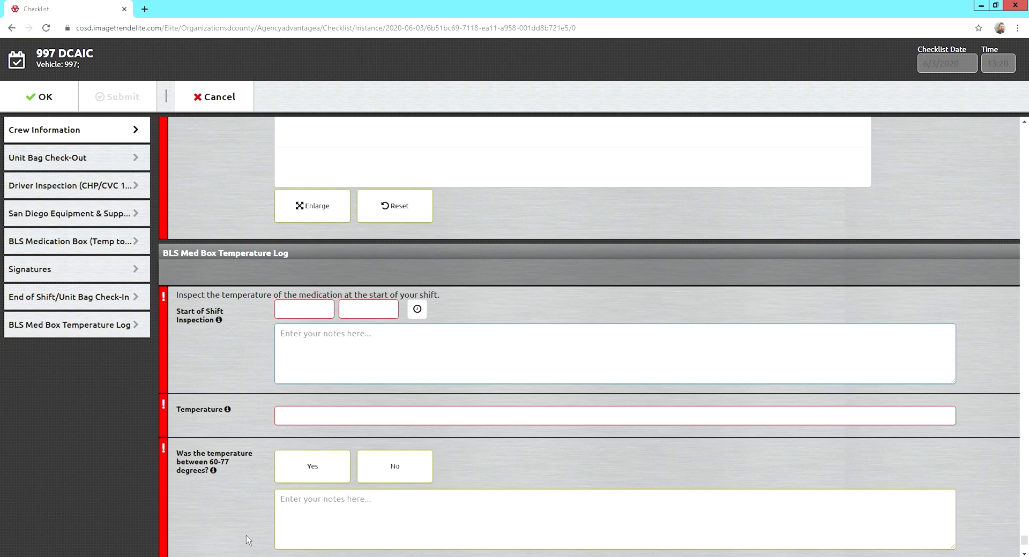
scroll(248, 539, "up", 10)
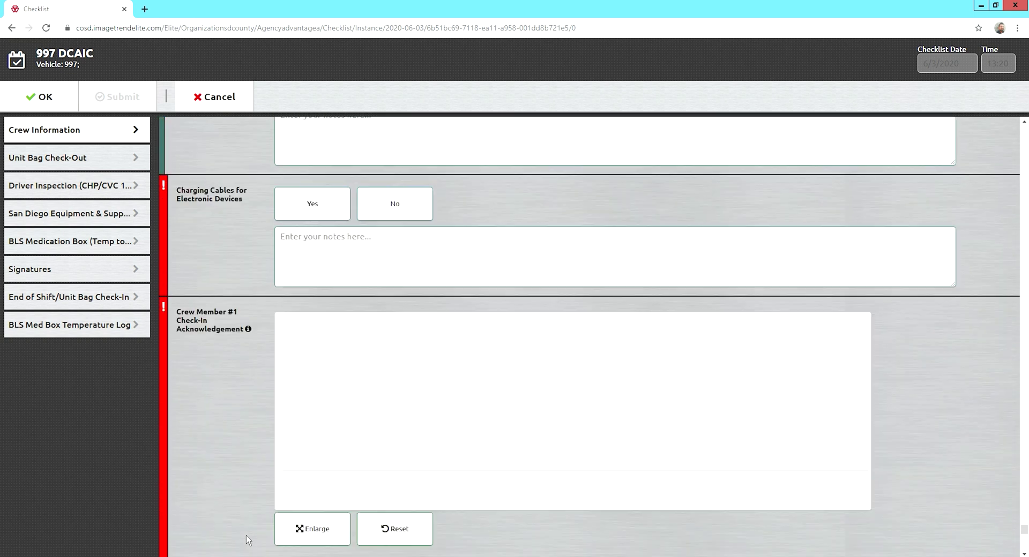
scroll(248, 540, "up", 20)
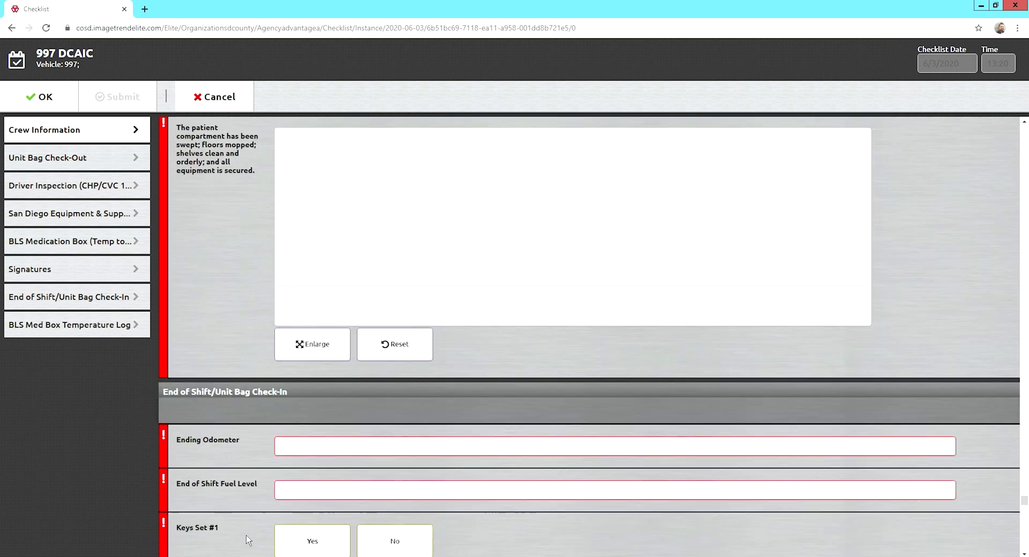
scroll(246, 536, "up", 20)
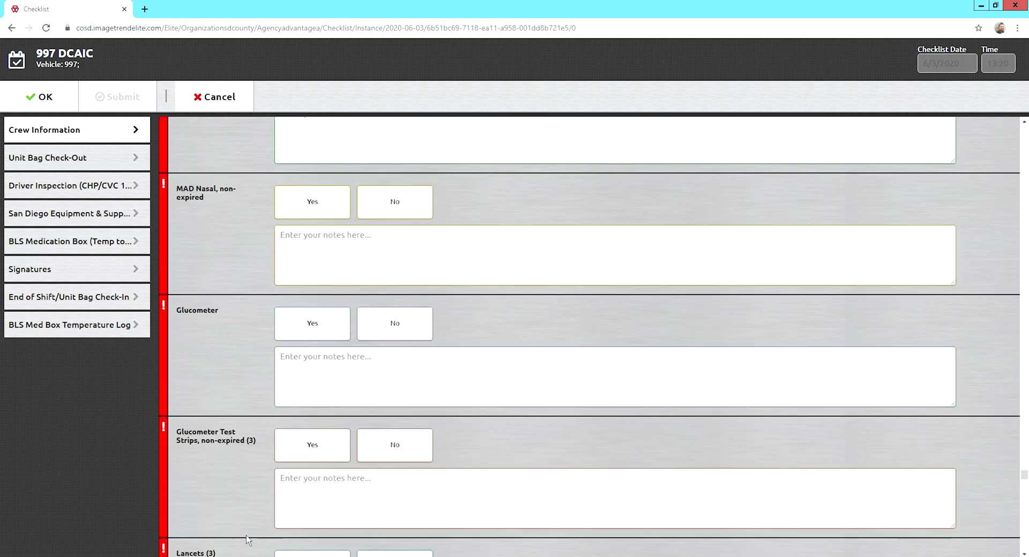
scroll(246, 535, "up", 20)
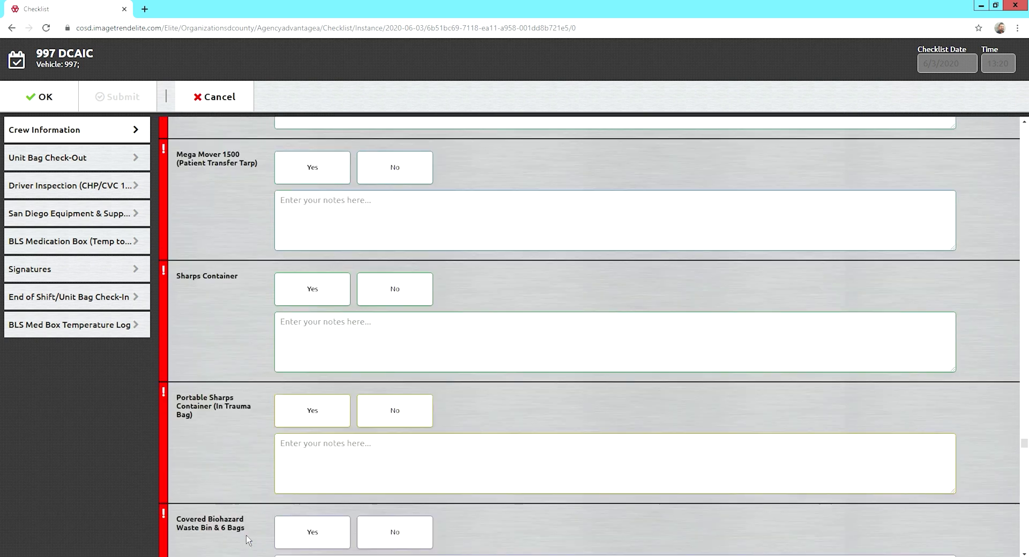
scroll(248, 540, "up", 12)
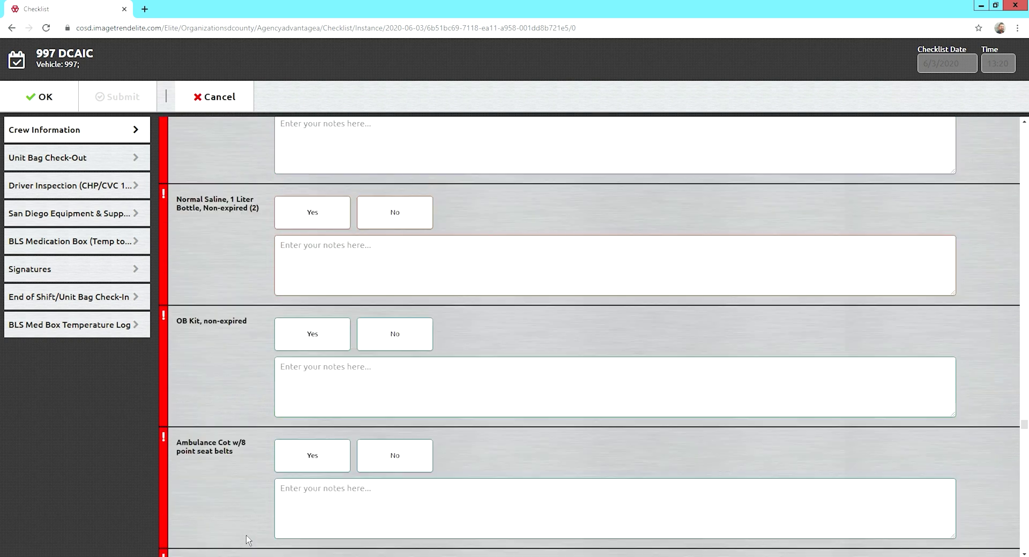